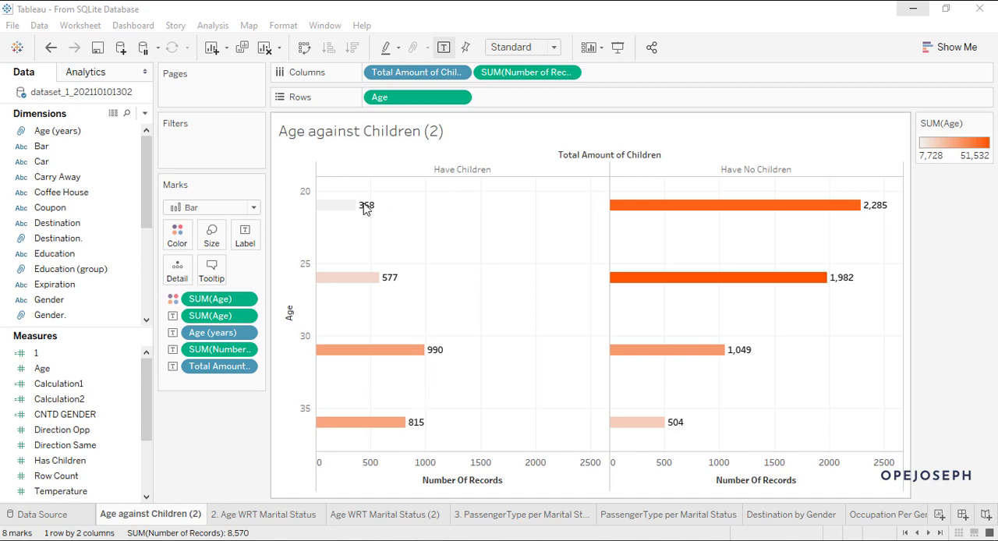
mouse_move(358, 284)
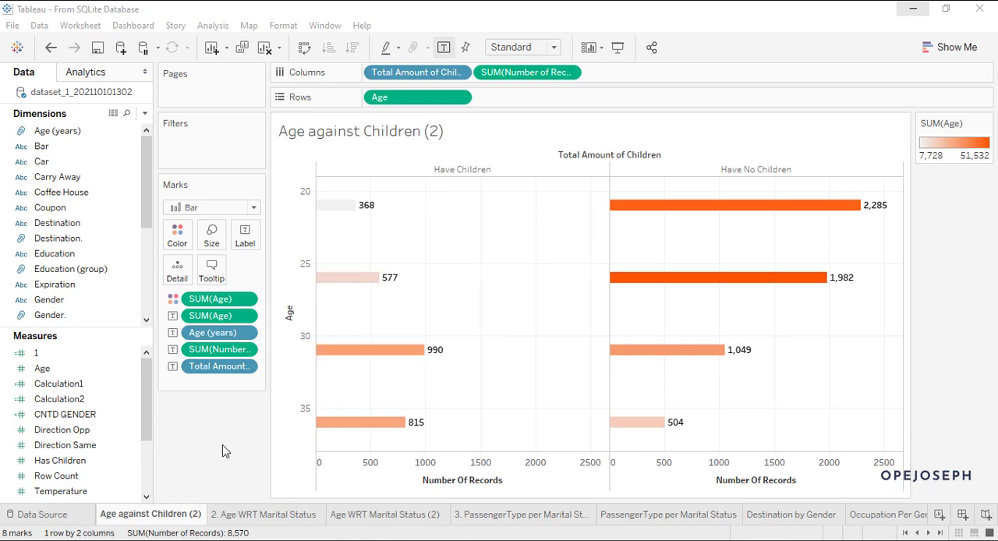
scroll(125, 409, "down", 3)
scroll(108, 417, "up", 3)
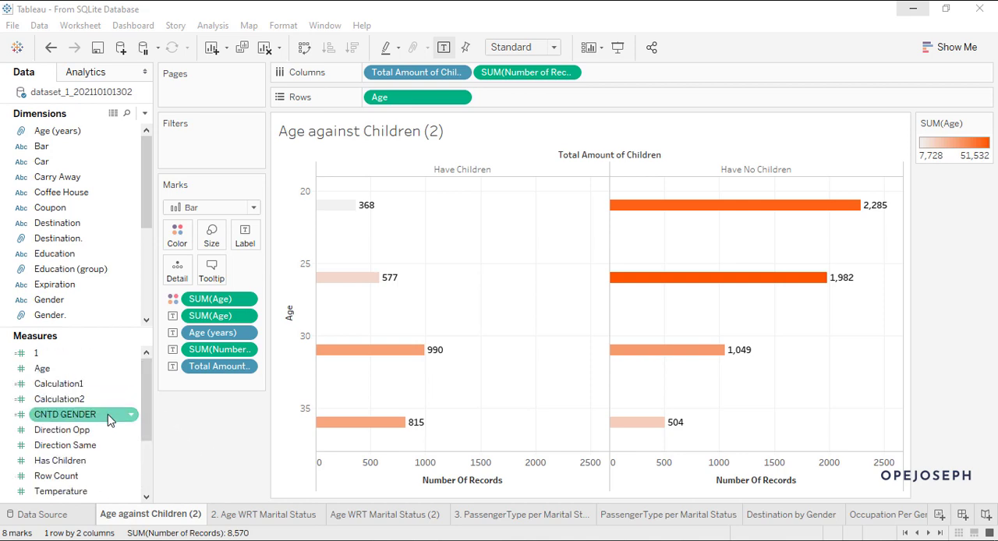
scroll(78, 237, "down", 3)
scroll(78, 238, "up", 3)
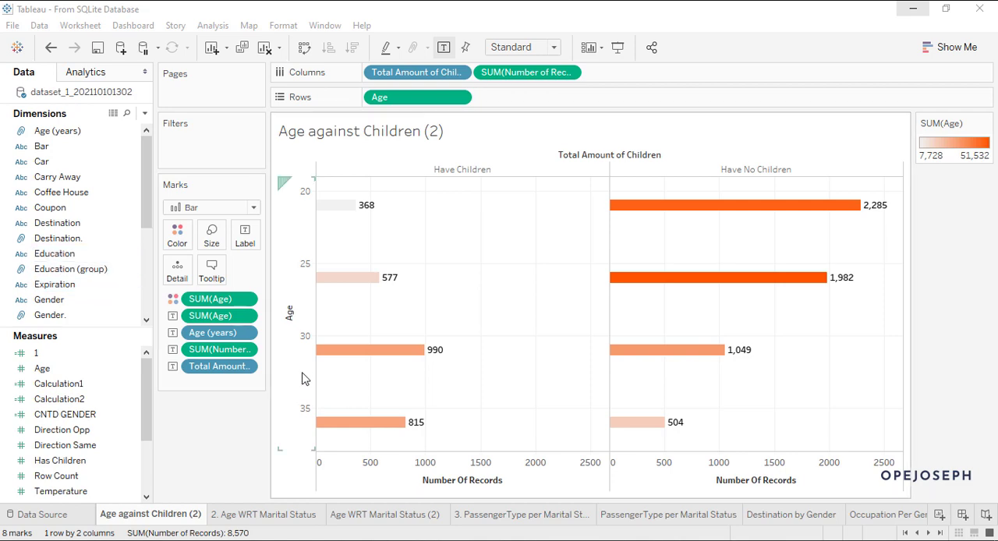
Step: Open the workbook's data source view and enlarge the data preview grid to look over the dataset's columns
left_click(43, 515)
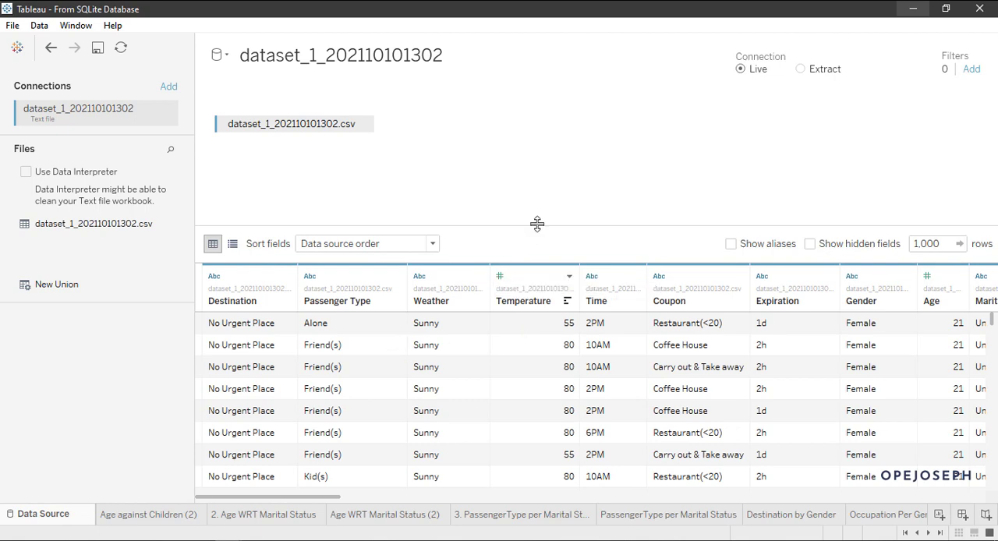
left_click_drag(538, 224, 538, 140)
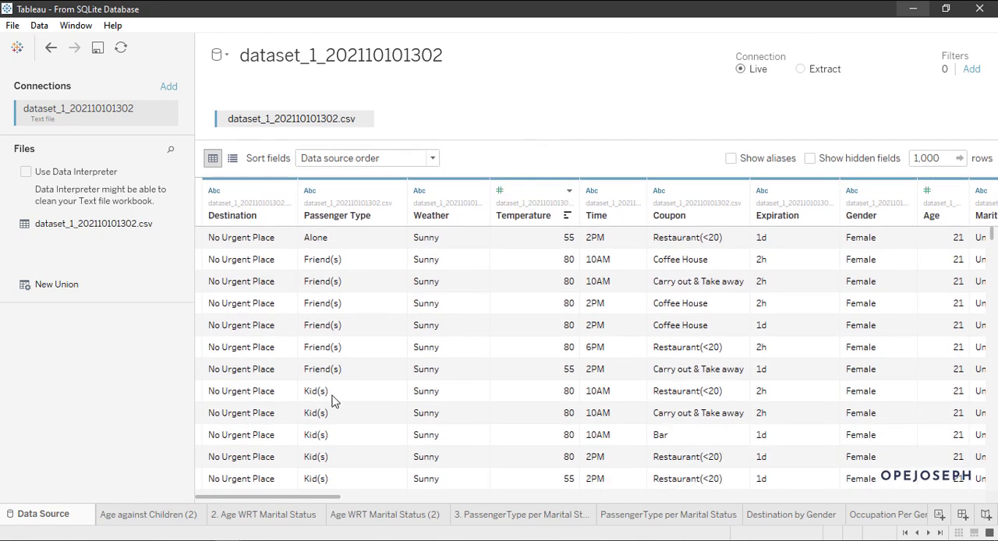
scroll(457, 312, "down", 2)
scroll(457, 312, "up", 2)
left_click_drag(305, 498, 245, 503)
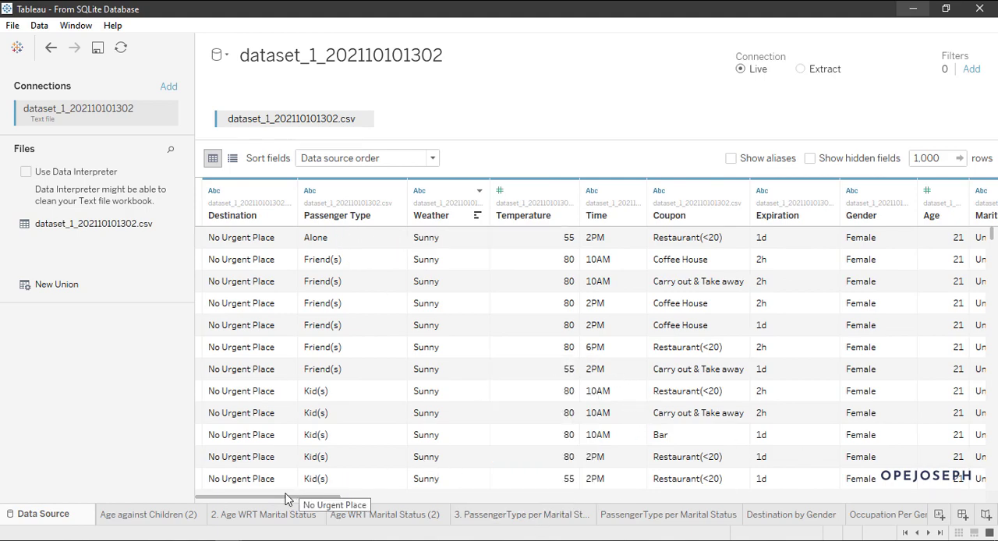
left_click_drag(282, 494, 251, 507)
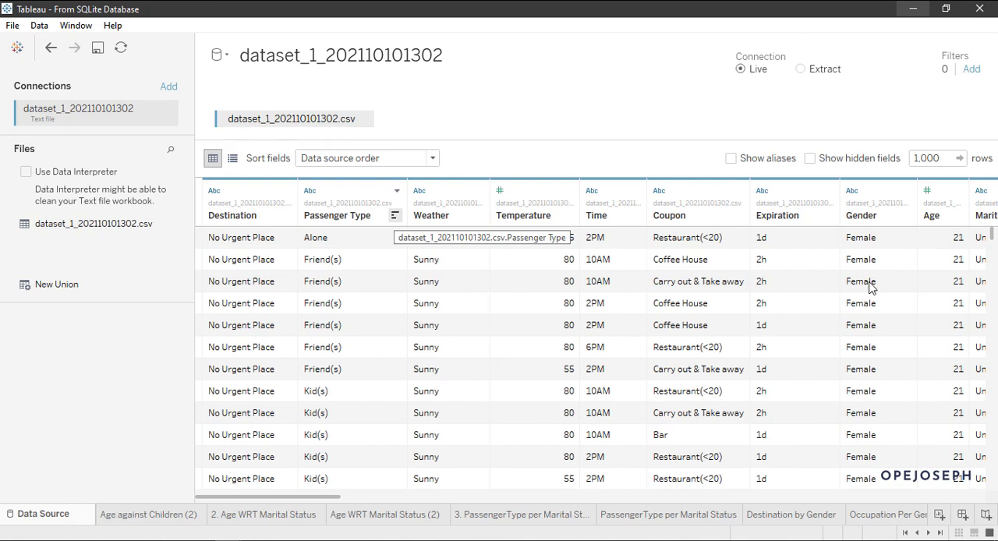
left_click(364, 377)
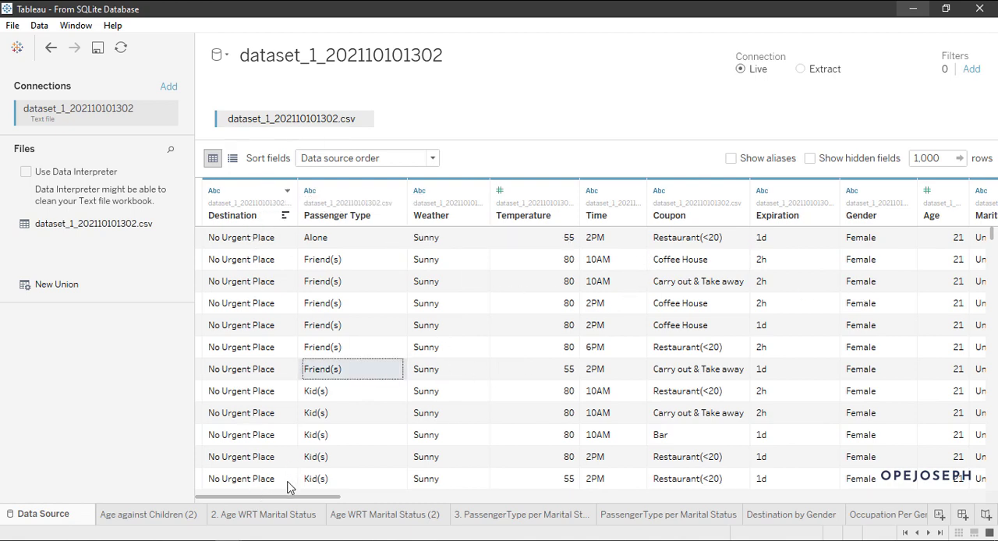
mouse_move(288, 497)
left_mouse_down()
mouse_move(502, 500)
mouse_move(270, 502)
left_mouse_up()
Step: Switch to the For Tefem Students workbook and show its start page with the available data connections
left_click(13, 25)
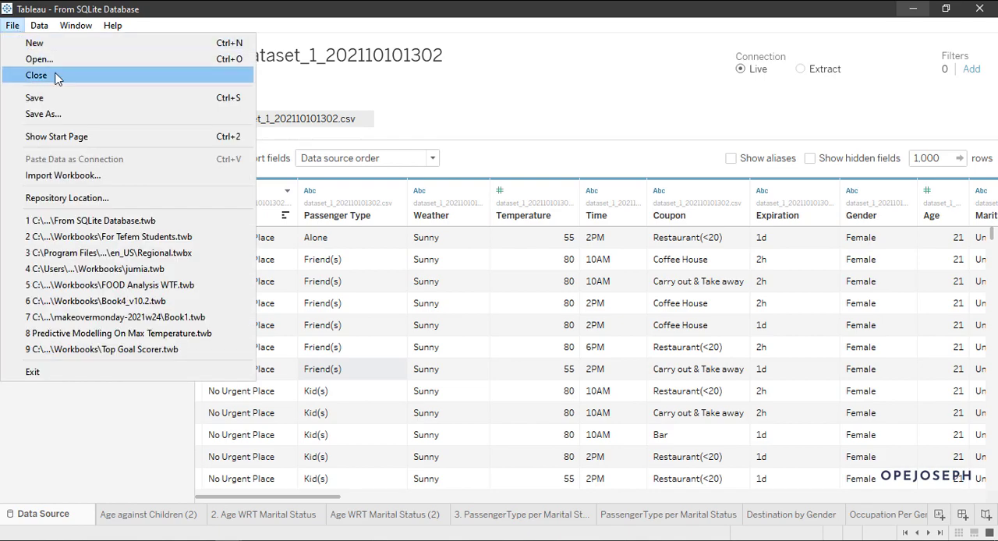
left_click(61, 464)
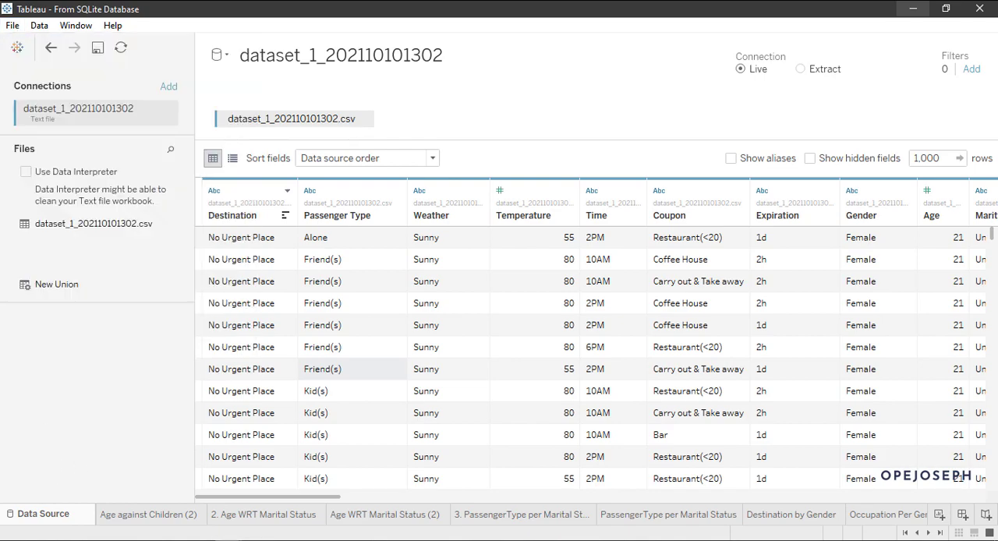
mouse_move(226, 537)
left_click(136, 483)
left_click(4, 27)
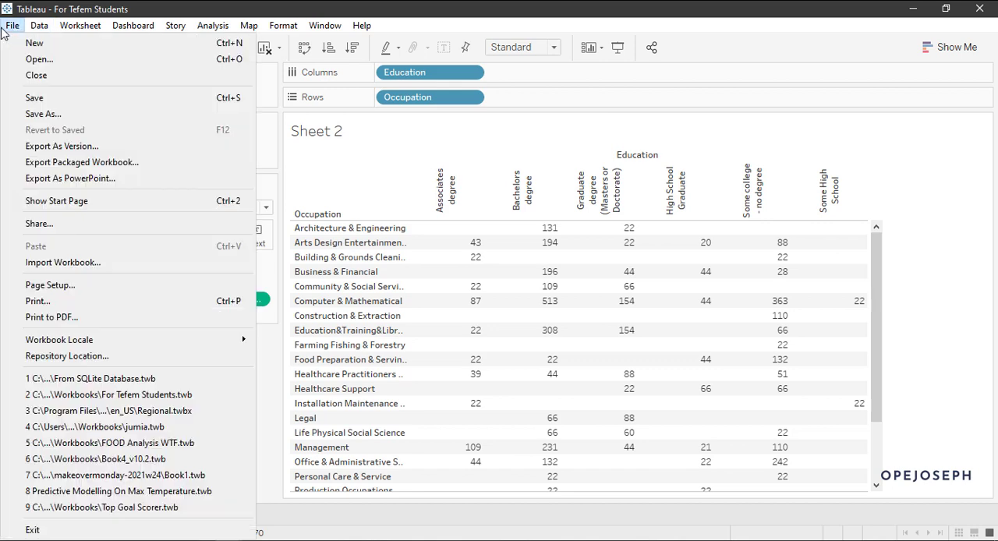
left_click(109, 200)
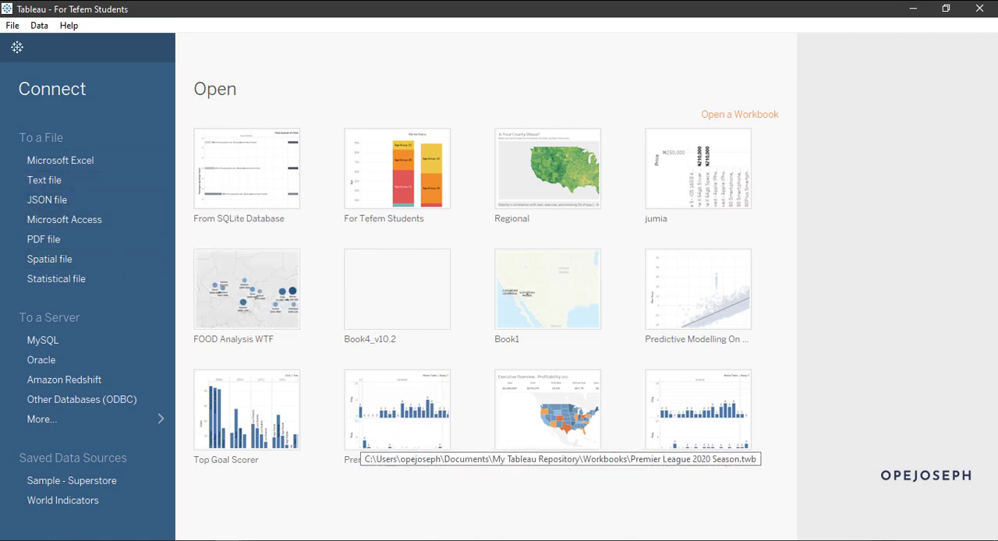
Step: Switch to File Explorer to view the DBeaver Databases folder inside Documents\DataSet, and return to the From SQLite Database workbook
left_click(395, 538)
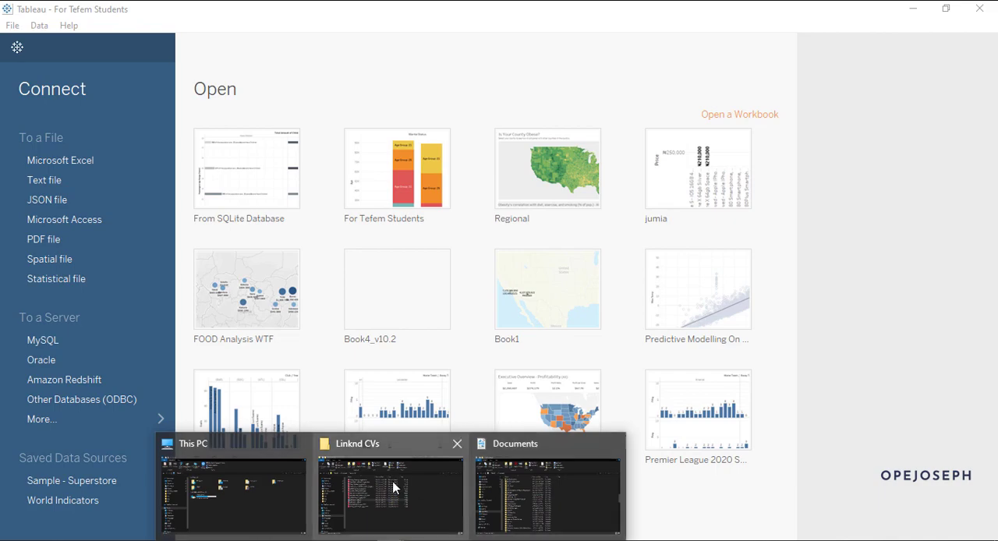
left_click(492, 481)
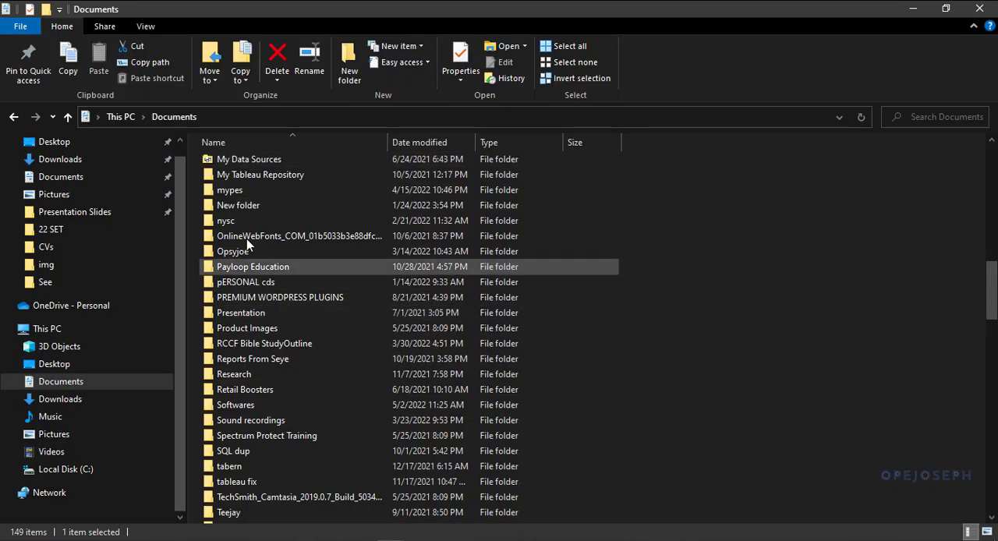
scroll(247, 227, "up", 12)
scroll(246, 222, "up", 3)
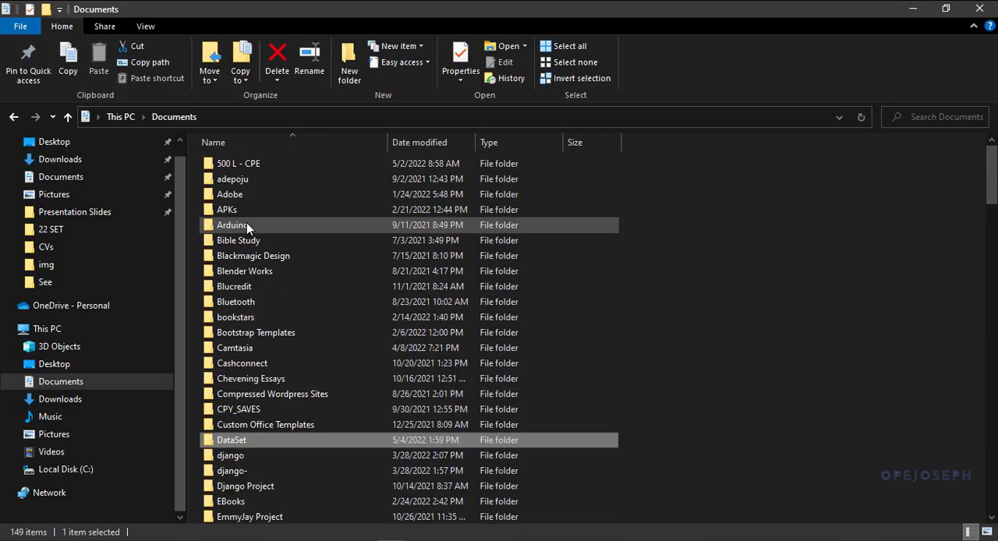
double_click(246, 433)
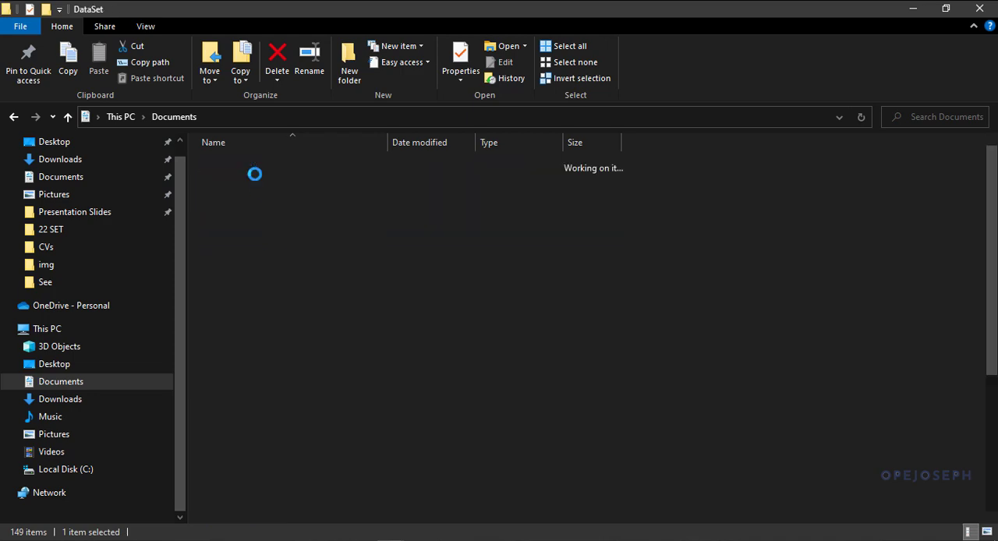
double_click(255, 196)
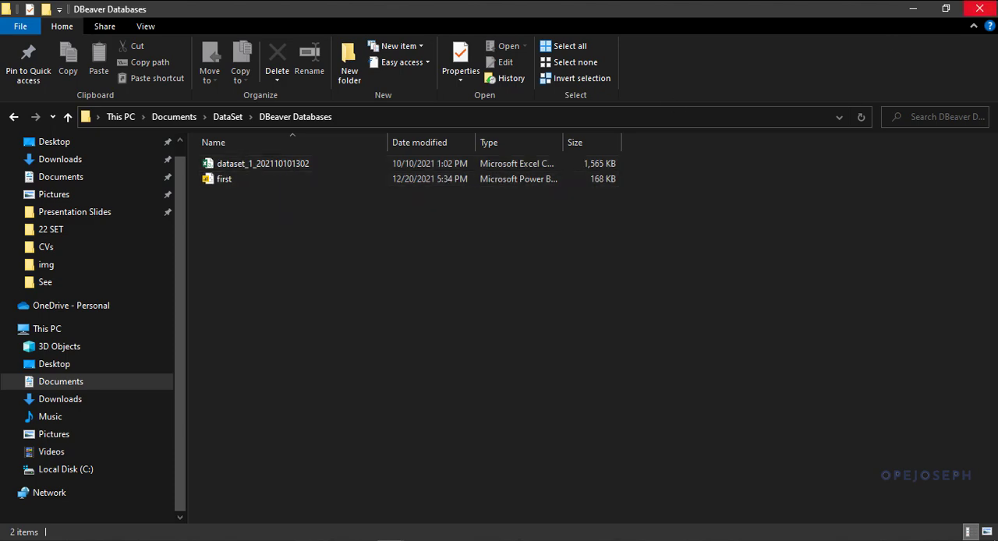
left_click(912, 10)
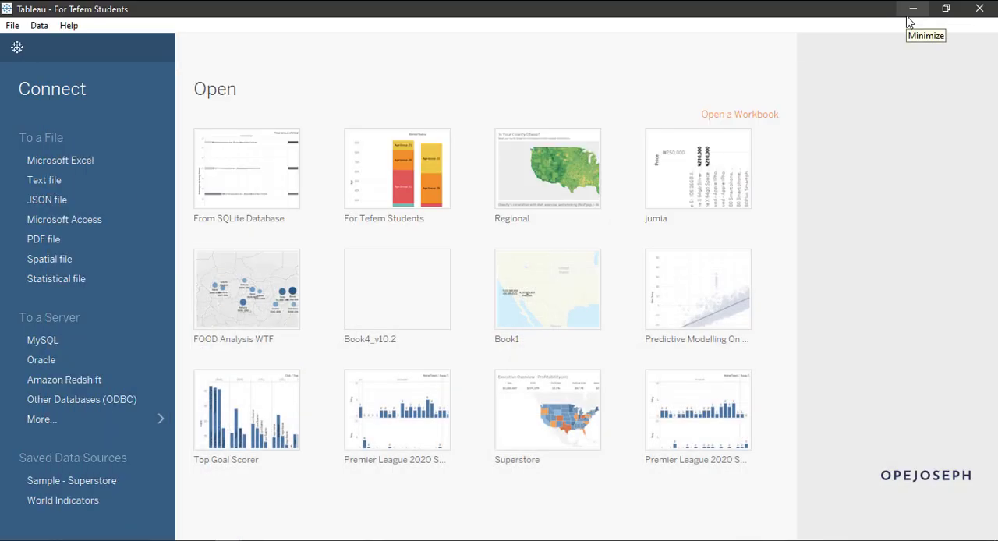
left_click(908, 10)
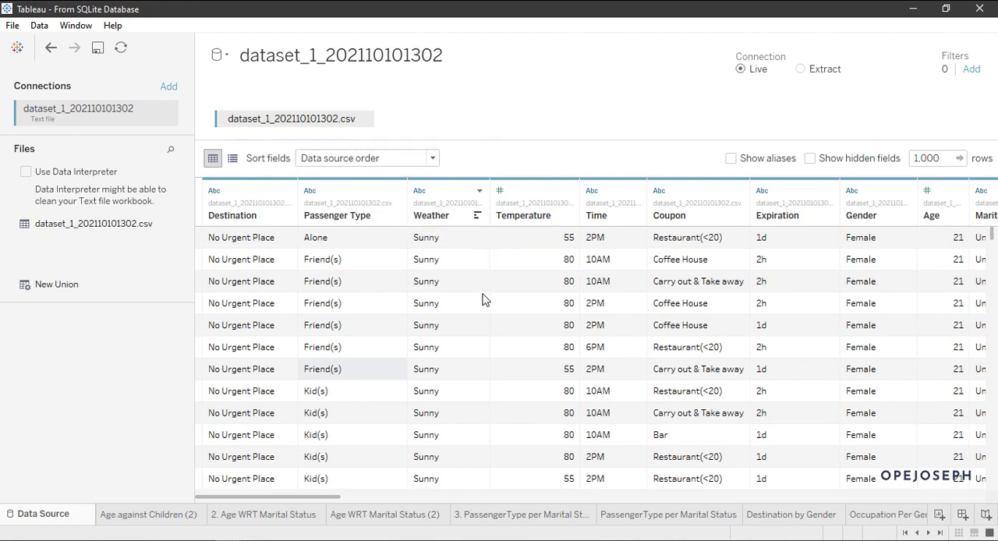
scroll(296, 354, "down", 3)
scroll(300, 358, "up", 3)
left_click(416, 522)
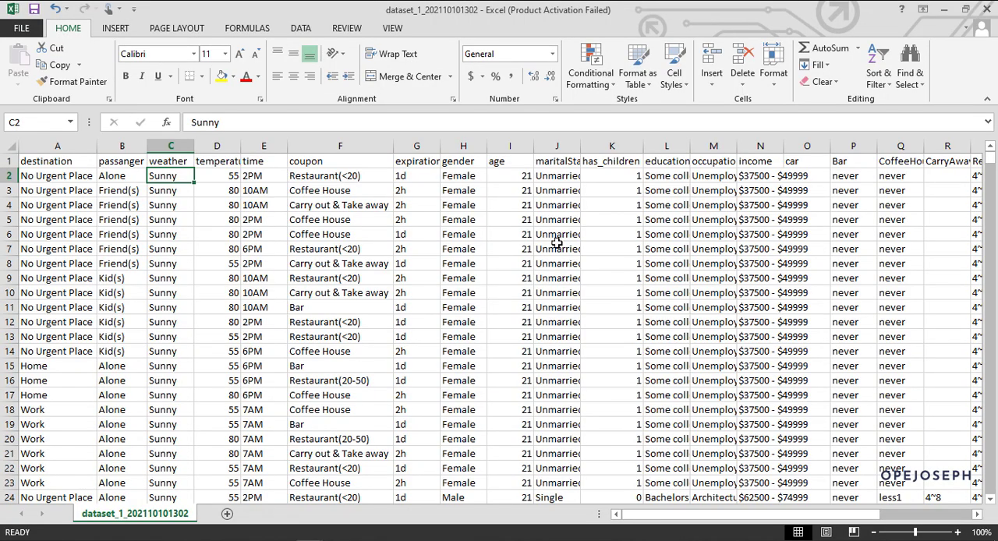
left_click(943, 9)
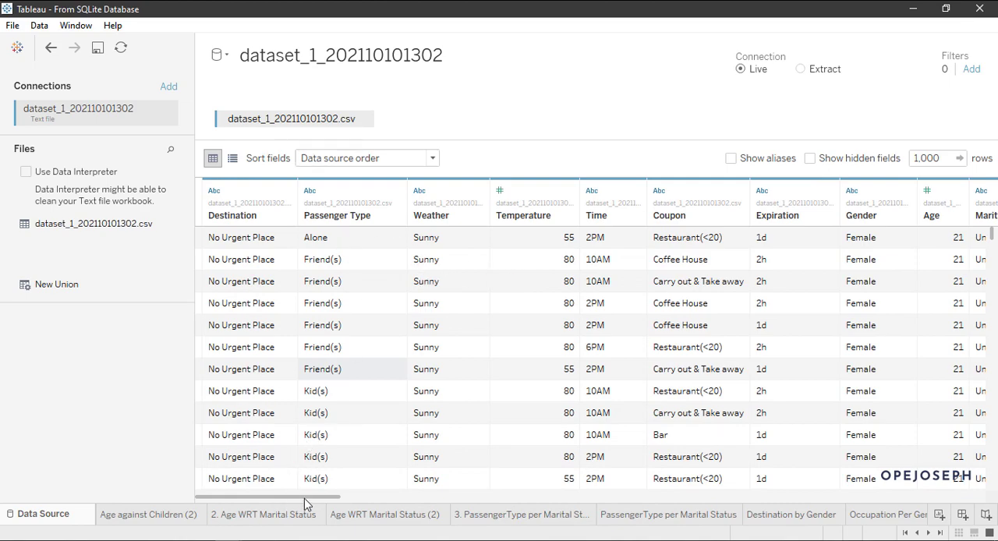
Step: Examine the values of the Destination column in the data preview, selecting the first No Urgent Place and Home cells
left_click_drag(306, 497, 279, 497)
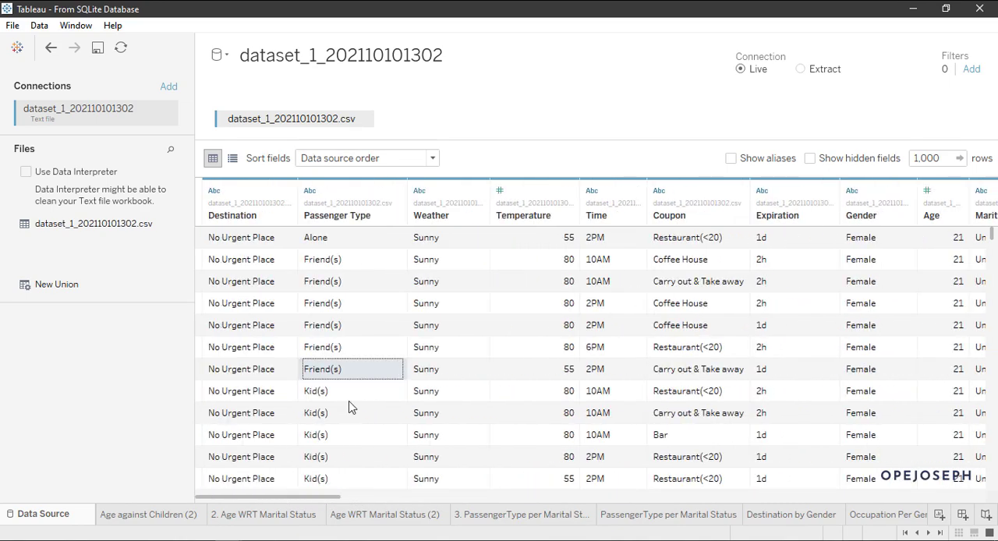
scroll(362, 398, "down", 7)
scroll(362, 397, "up", 7)
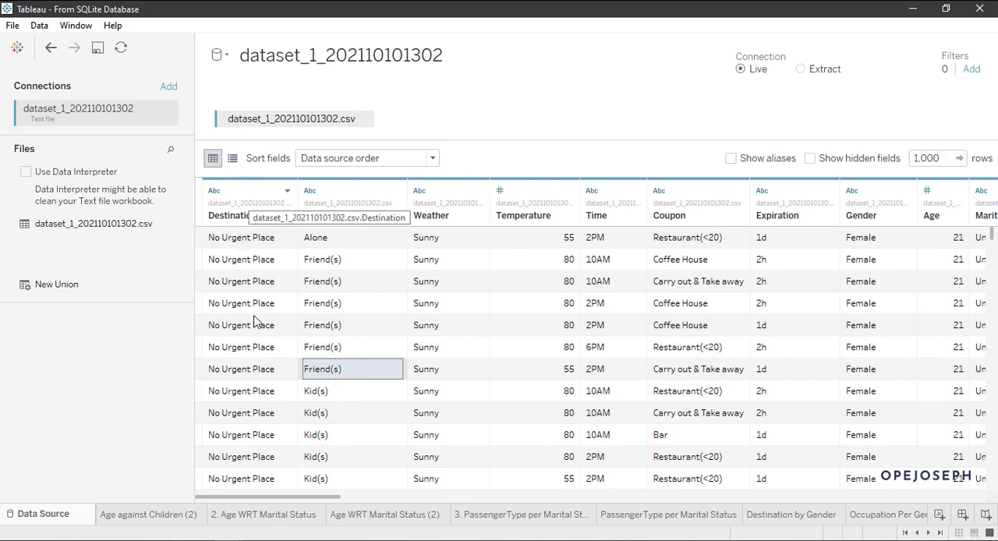
scroll(258, 358, "down", 7)
scroll(257, 359, "up", 7)
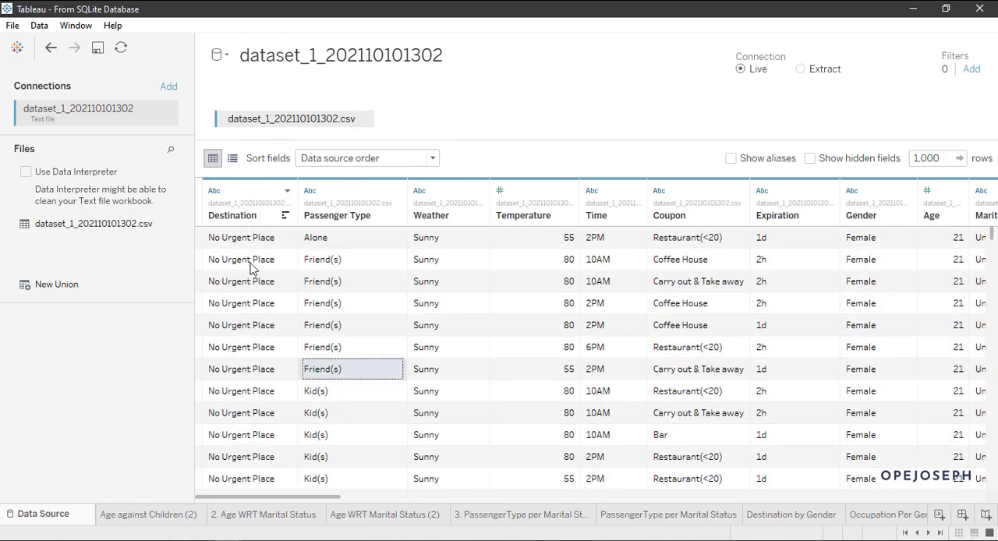
scroll(251, 273, "down", 7)
scroll(251, 274, "up", 7)
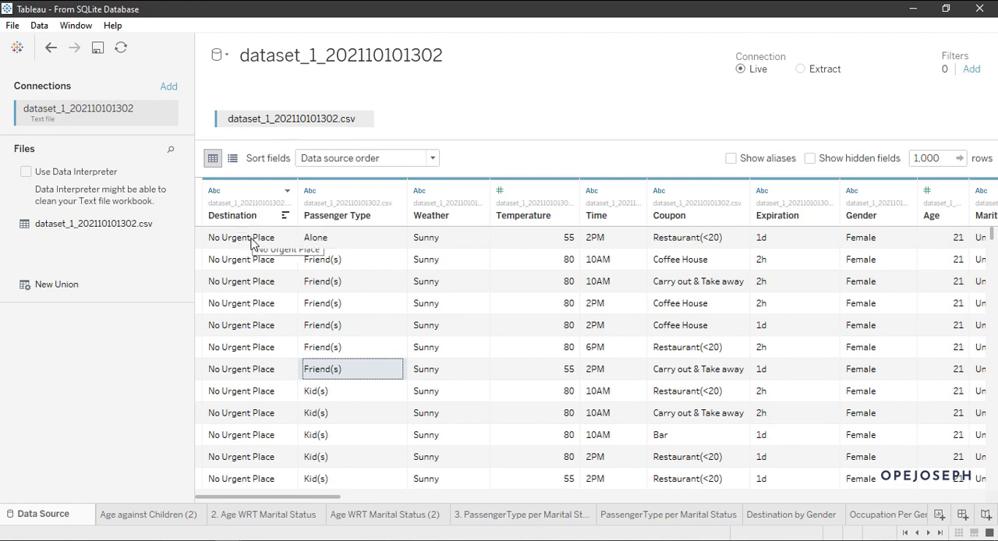
left_click(251, 240)
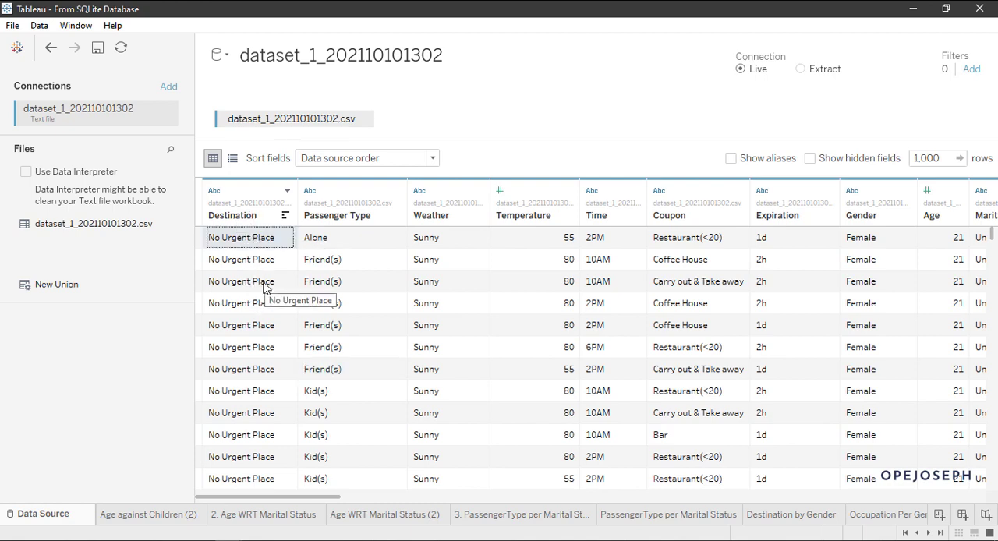
scroll(245, 248, "down", 10)
scroll(245, 248, "down", 5)
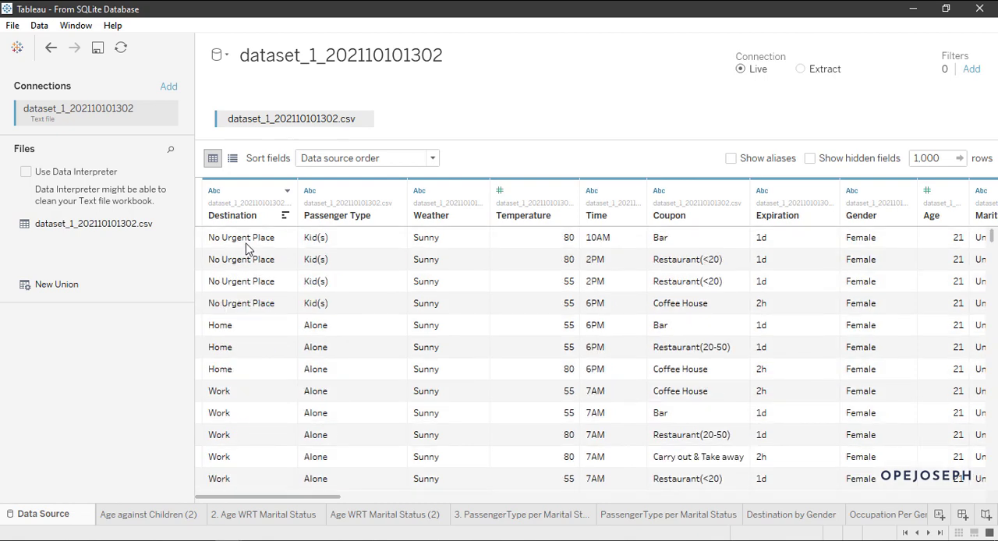
left_click(248, 334)
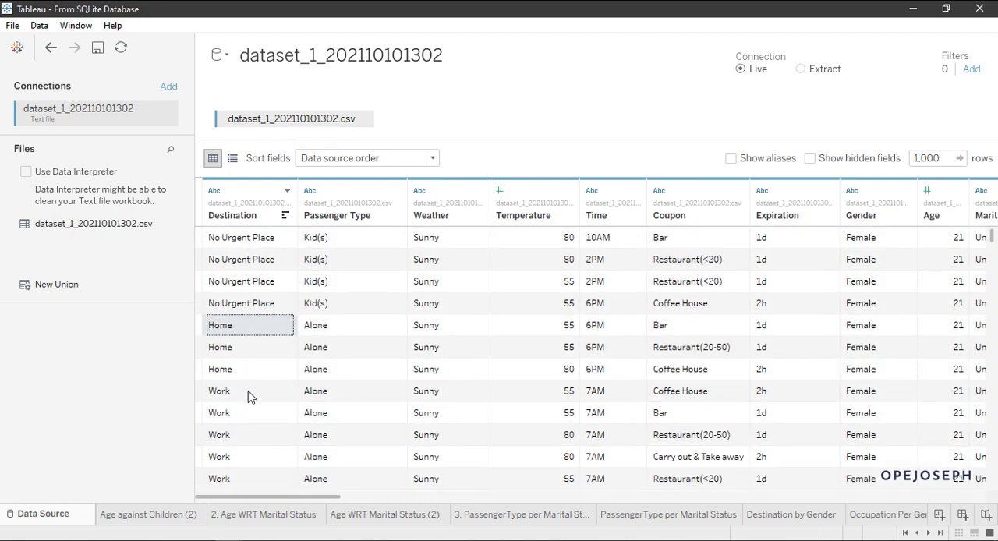
scroll(279, 385, "up", 3)
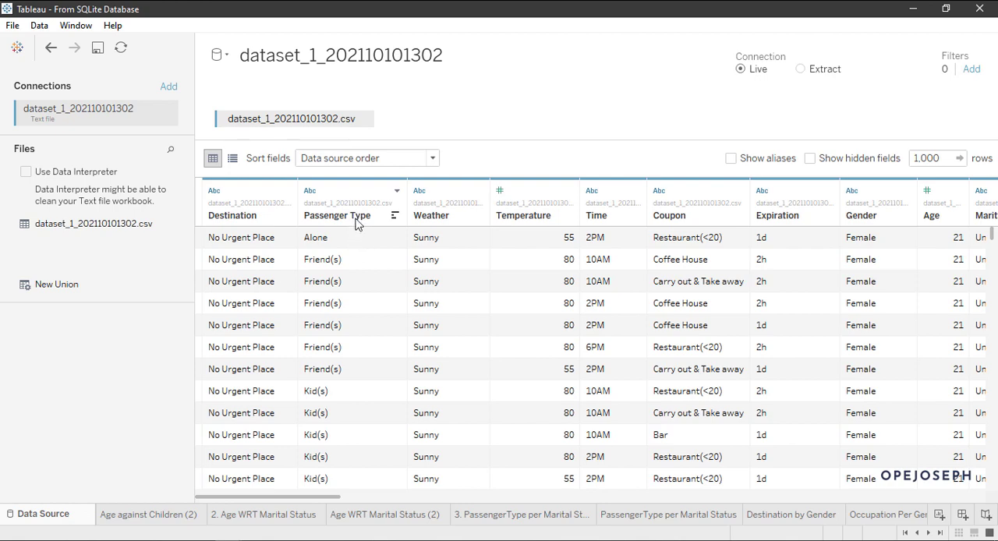
Step: Examine the values of the Passenger Type column in the data preview, selecting an Alone, a Friend(s) and a Kid(s) cell
left_click(342, 241)
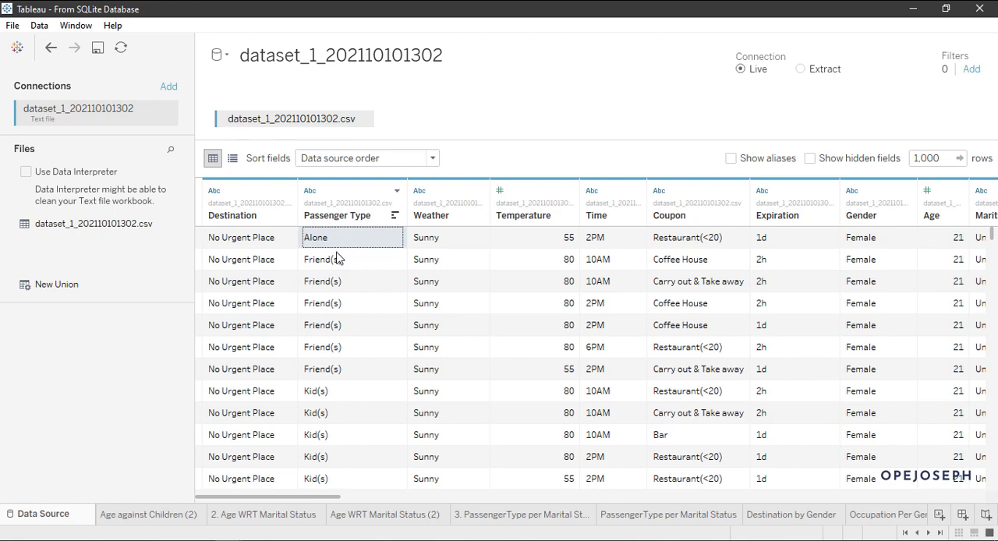
left_click(337, 265)
scroll(346, 320, "down", 2)
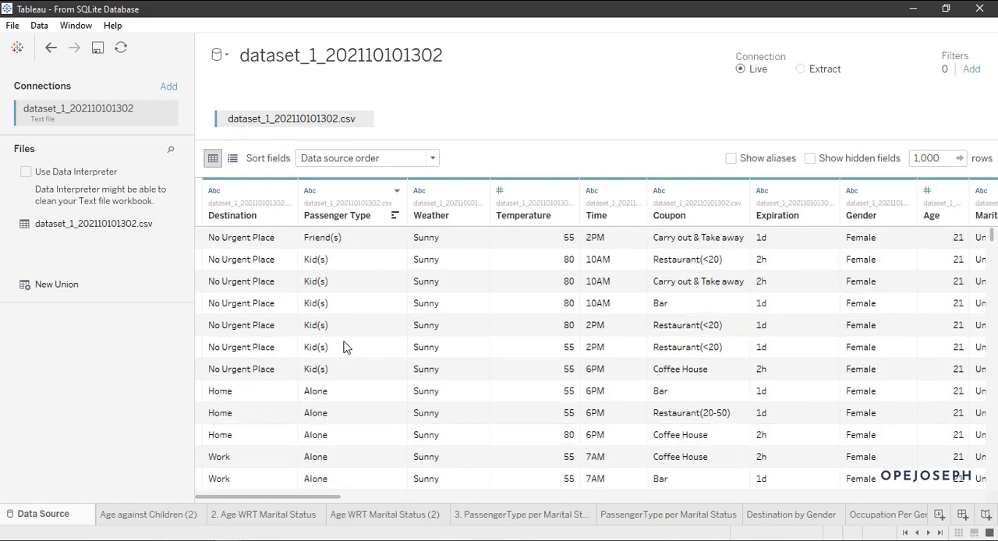
left_click(343, 268)
scroll(343, 282, "down", 5)
scroll(343, 282, "up", 5)
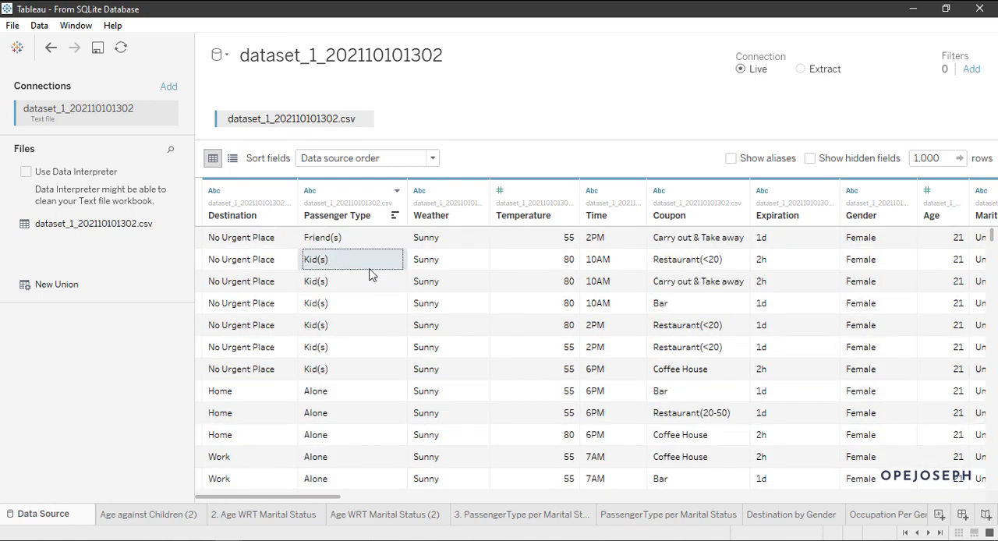
scroll(367, 319, "up", 2)
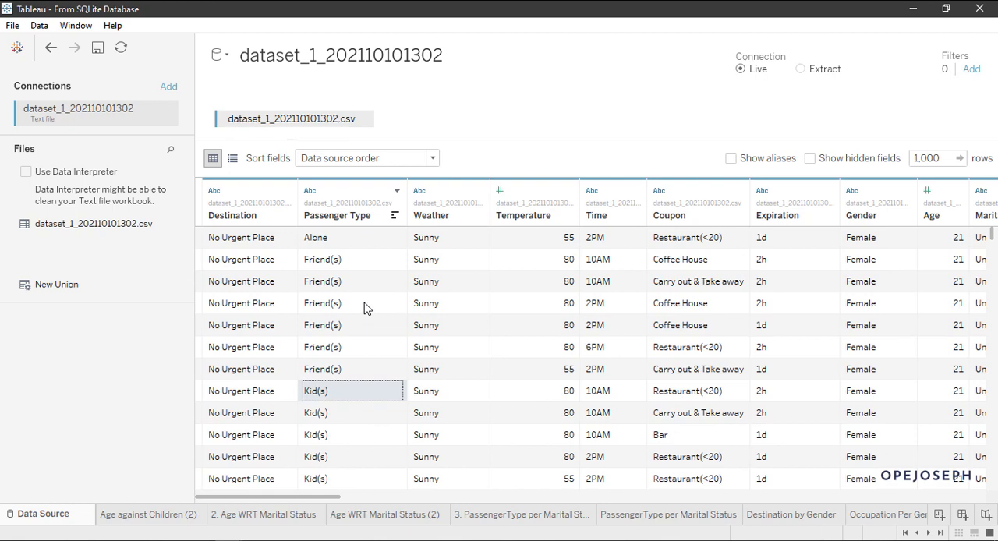
scroll(425, 308, "down", 3)
scroll(426, 308, "up", 3)
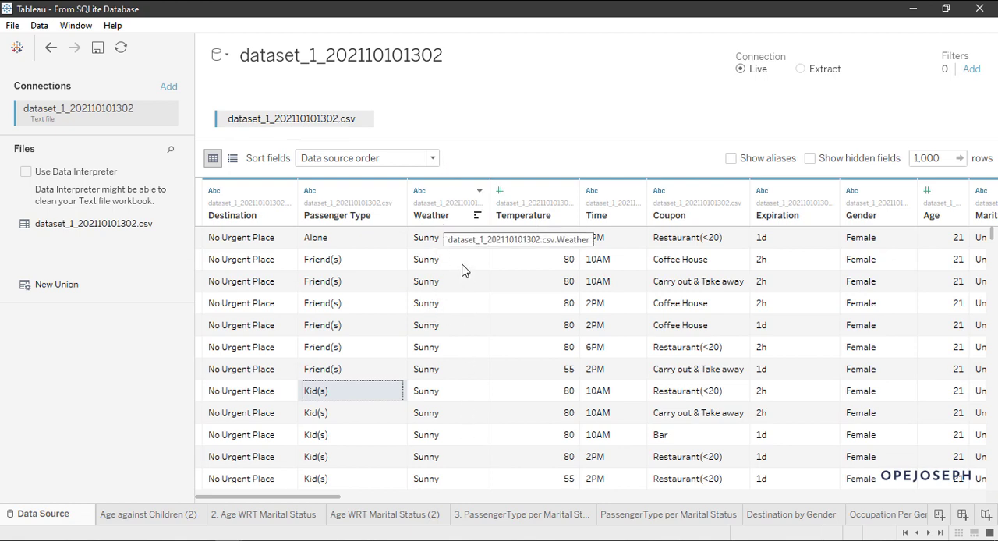
Step: Examine the values of the Weather and Temperature columns in the data preview, selecting two of the 80 temperature cells
scroll(461, 416, "down", 3)
scroll(461, 384, "up", 3)
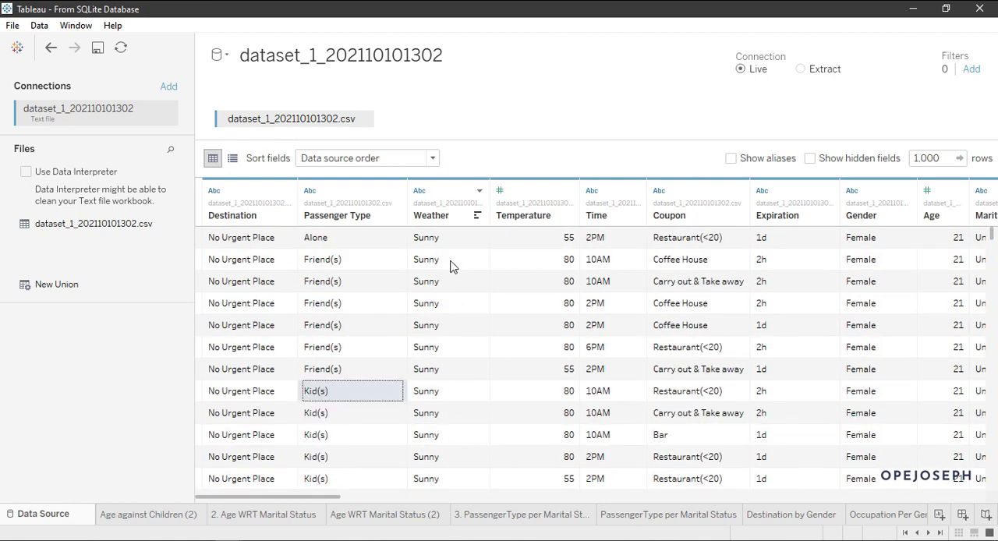
left_click(559, 261)
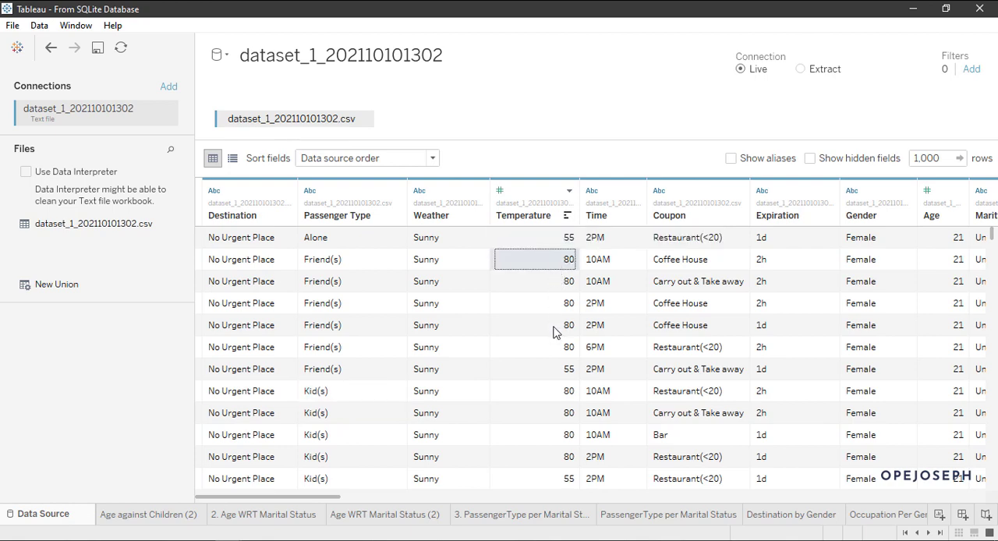
left_click(555, 327)
scroll(553, 335, "down", 3)
scroll(553, 321, "up", 3)
scroll(554, 321, "down", 3)
scroll(555, 322, "up", 3)
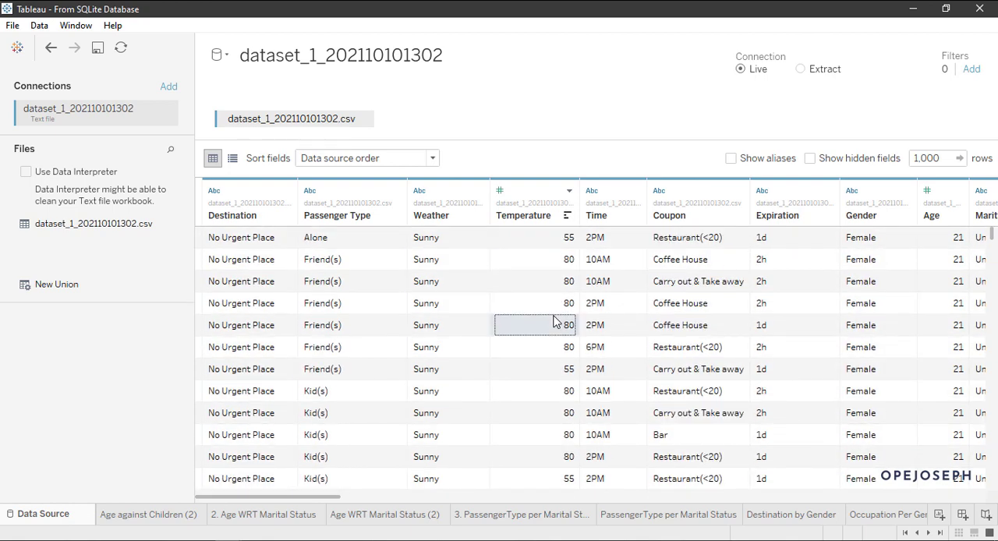
Step: Go through the Temperature column cell by cell from the first row to the ninth row, and look over the rows below
left_click(553, 243)
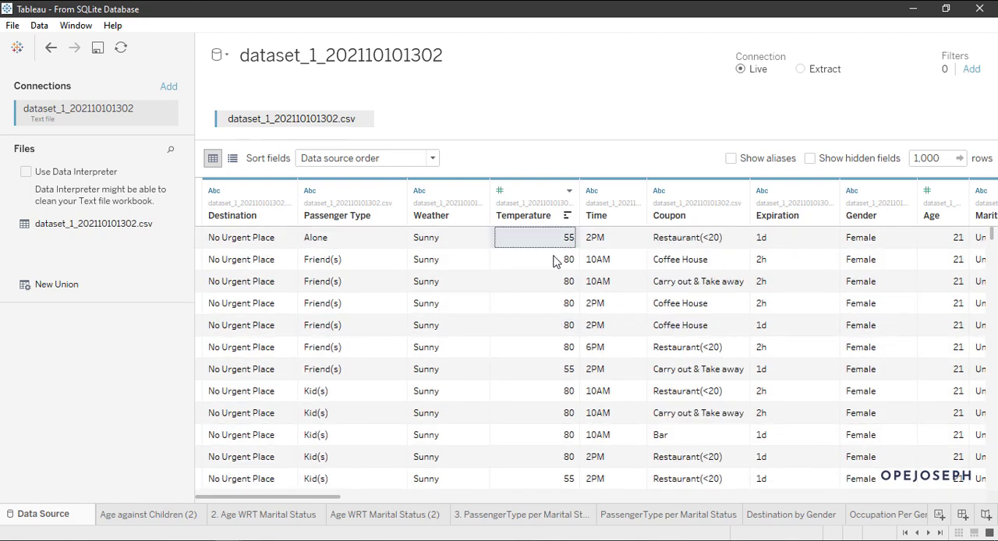
left_click(554, 261)
left_click(554, 284)
left_click(554, 306)
left_click(555, 333)
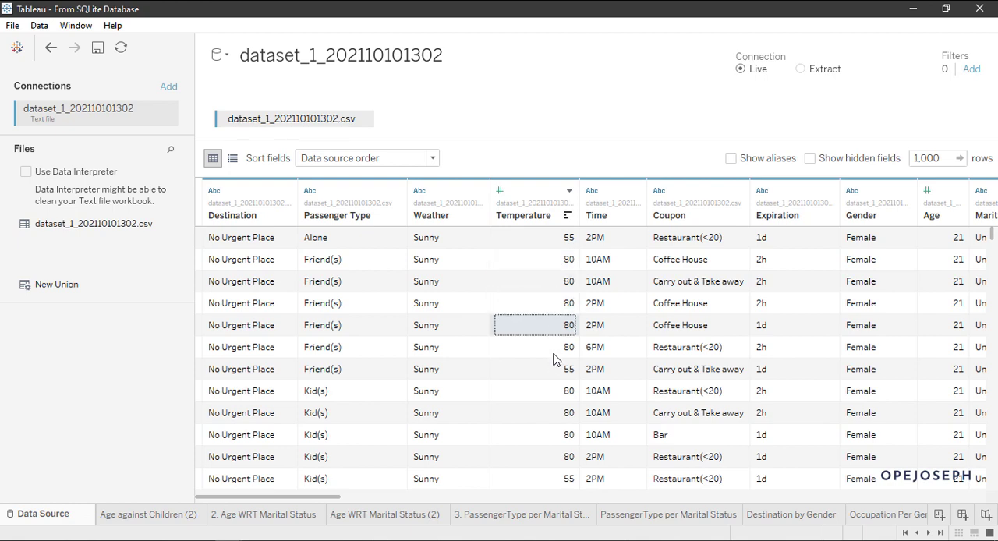
left_click(555, 353)
left_click(555, 373)
left_click(550, 394)
left_click(538, 406)
scroll(539, 385, "down", 5)
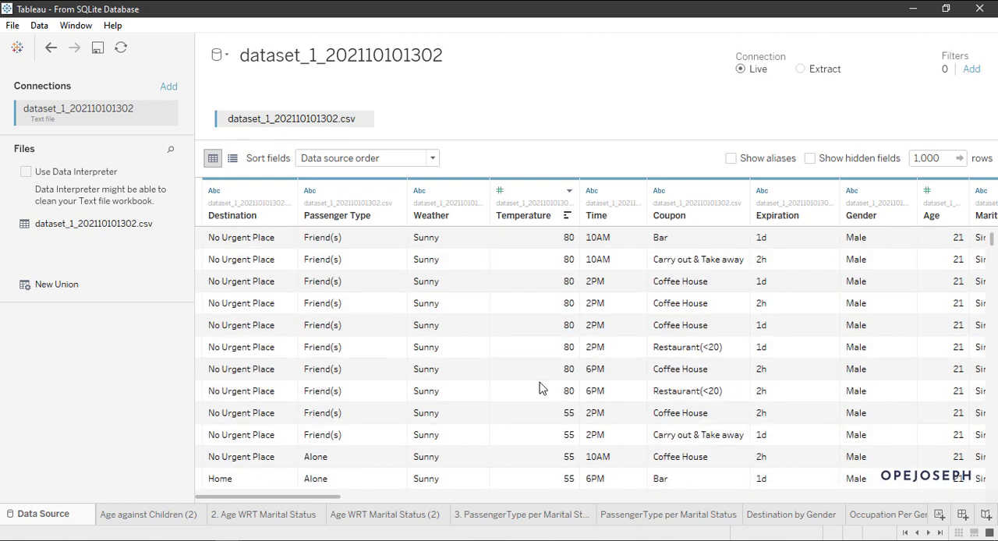
Step: Compare the Temperature values near the start of the preview, selecting the first 55 cell and two 80 cells
scroll(541, 351, "up", 5)
left_click(548, 240)
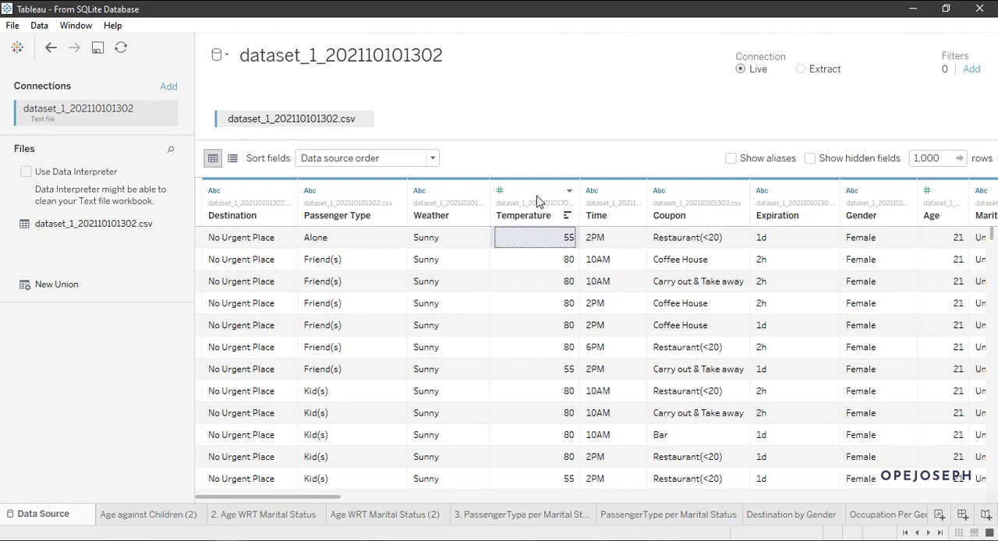
left_click(553, 306)
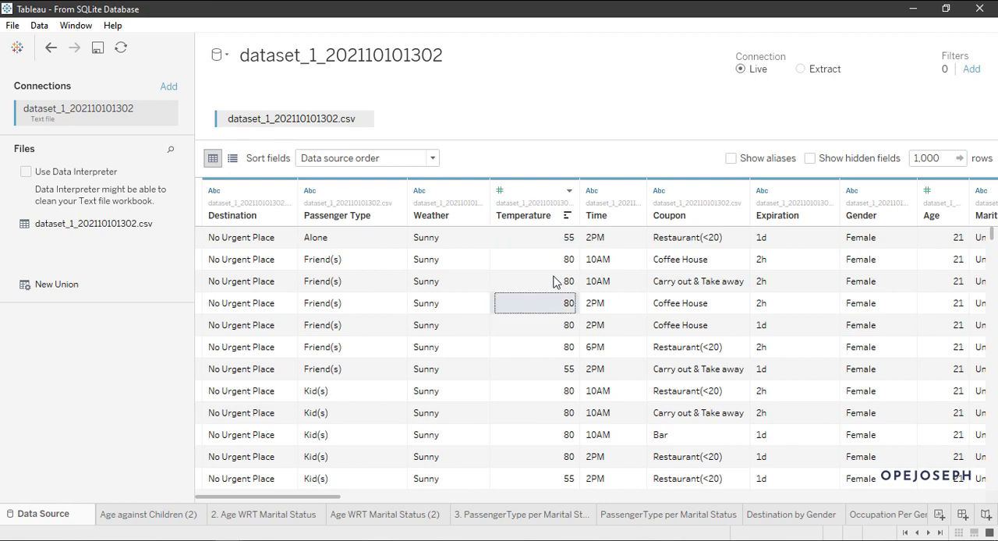
left_click(554, 265)
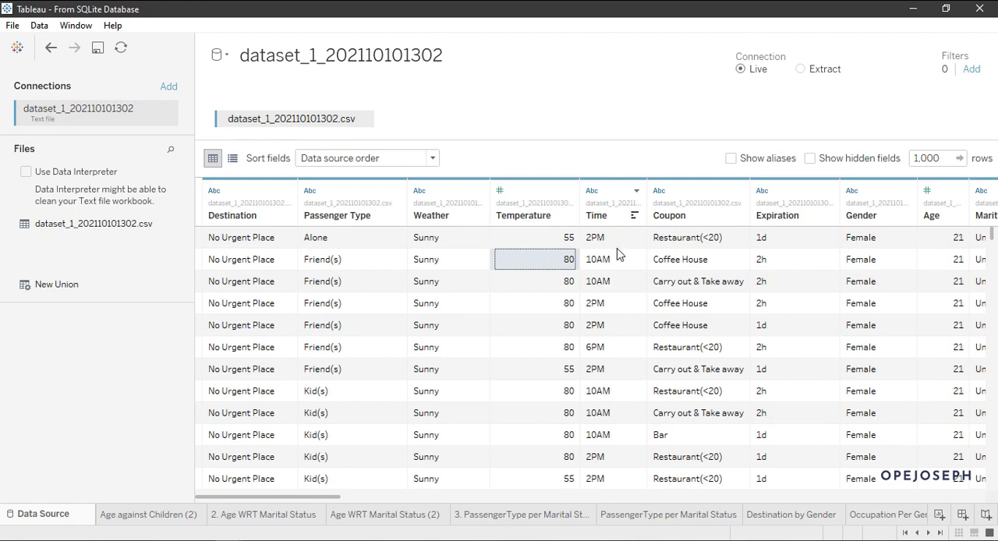
Step: Examine the values of the Time column, selecting the 2PM cell in the first row
scroll(619, 265, "down", 6)
scroll(619, 269, "up", 6)
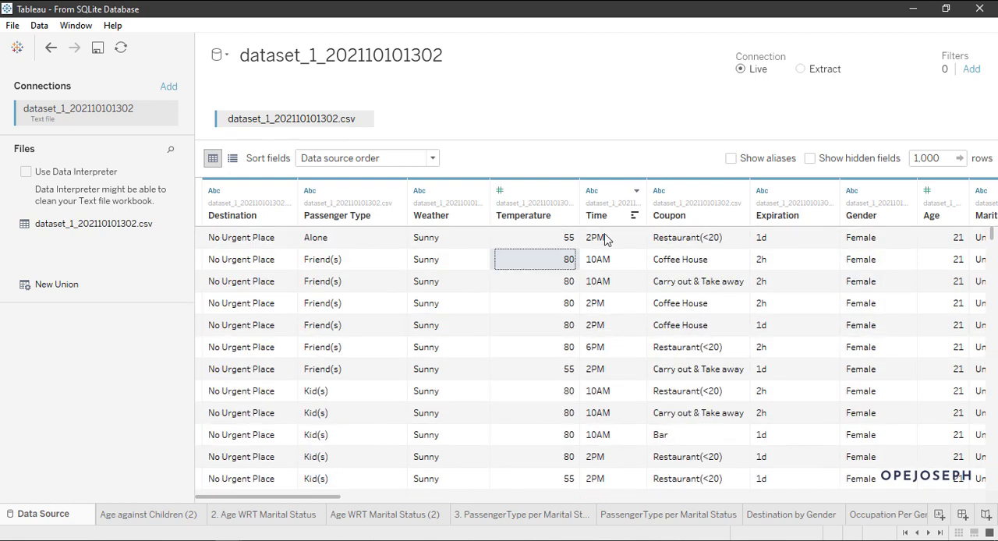
left_click(606, 238)
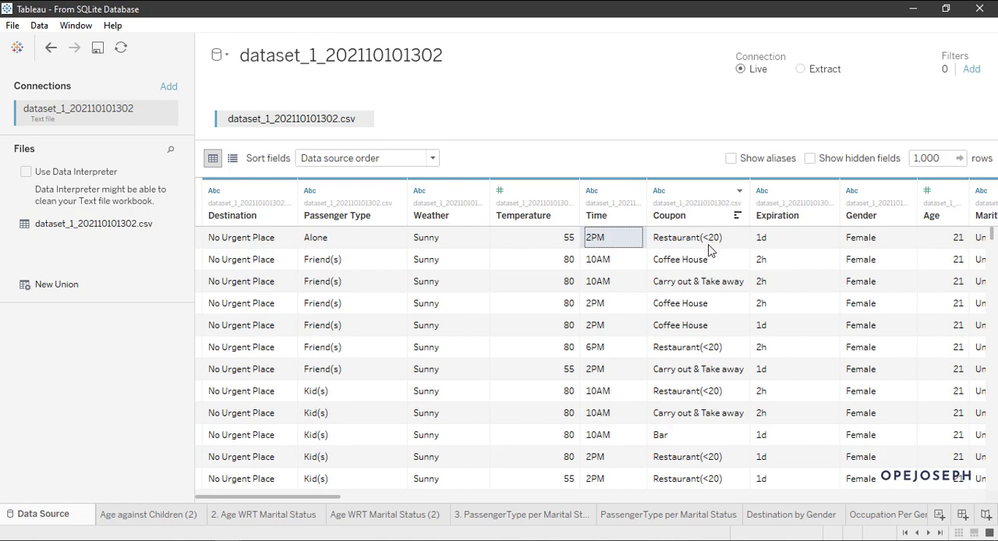
Step: Examine the values of the Coupon and Expiration columns across the first rows of the data preview
scroll(709, 245, "down", 6)
scroll(709, 245, "up", 6)
scroll(791, 289, "down", 6)
scroll(793, 291, "up", 6)
scroll(787, 296, "down", 6)
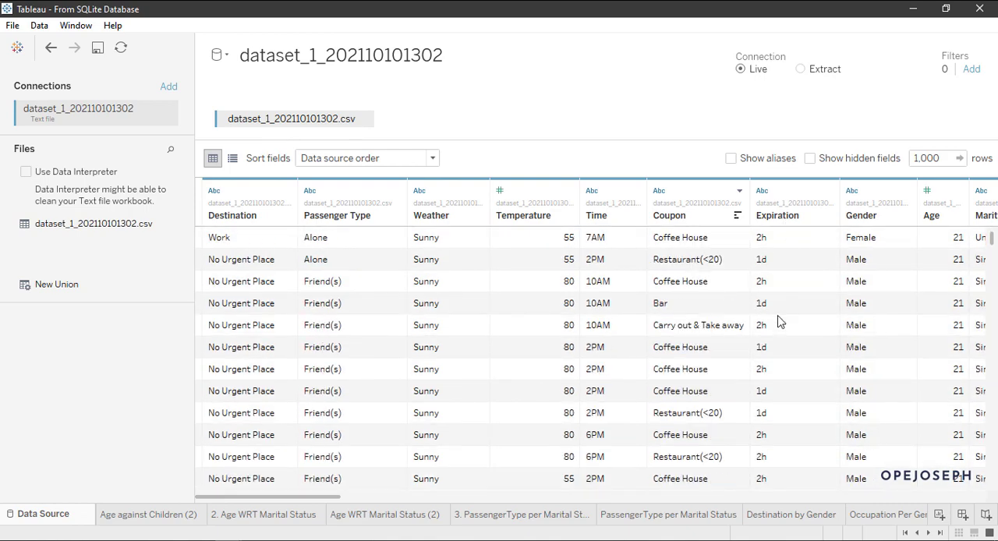
scroll(779, 322, "up", 6)
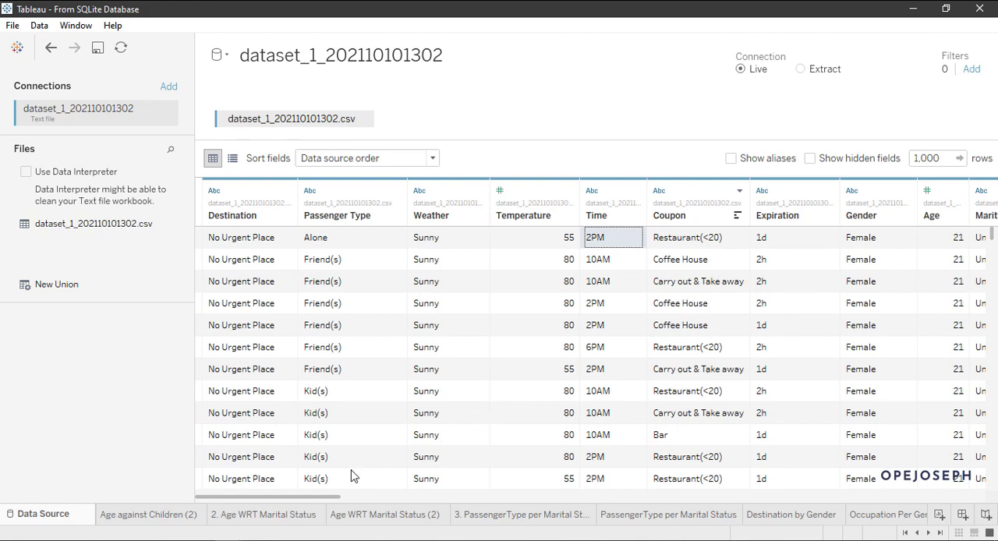
Step: Bring the Marital Status and Has Children columns into view and examine the values of the Age column
left_click_drag(310, 500, 327, 500)
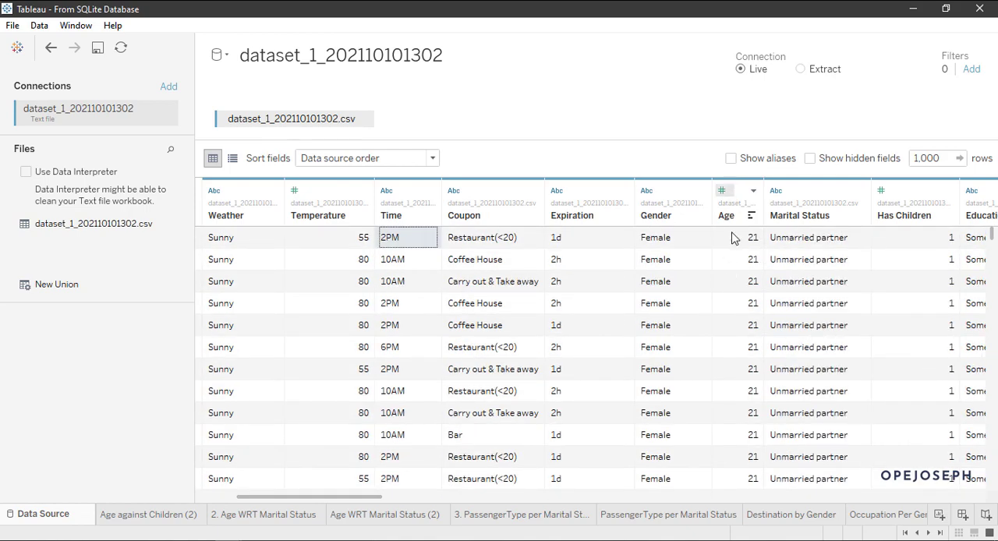
scroll(729, 244, "down", 20)
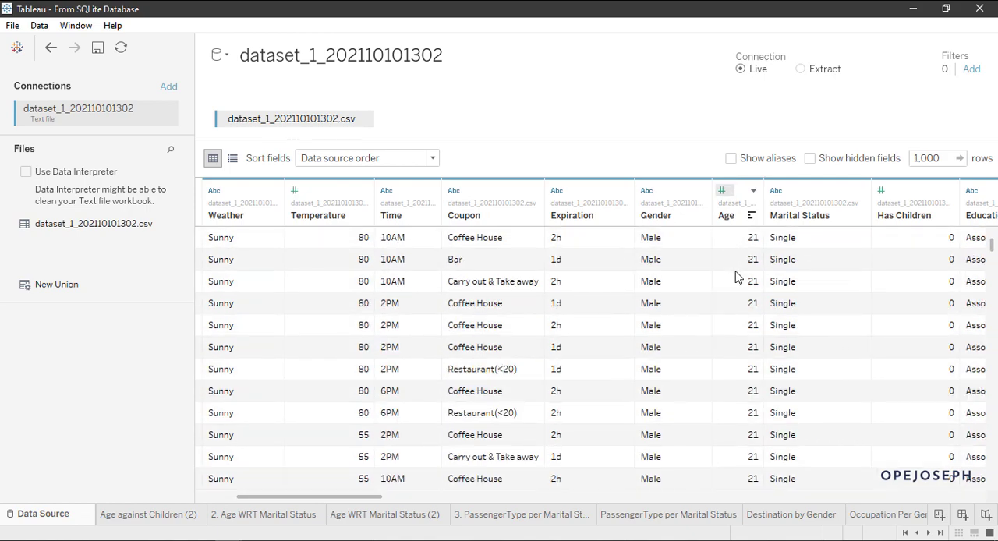
scroll(735, 277, "down", 15)
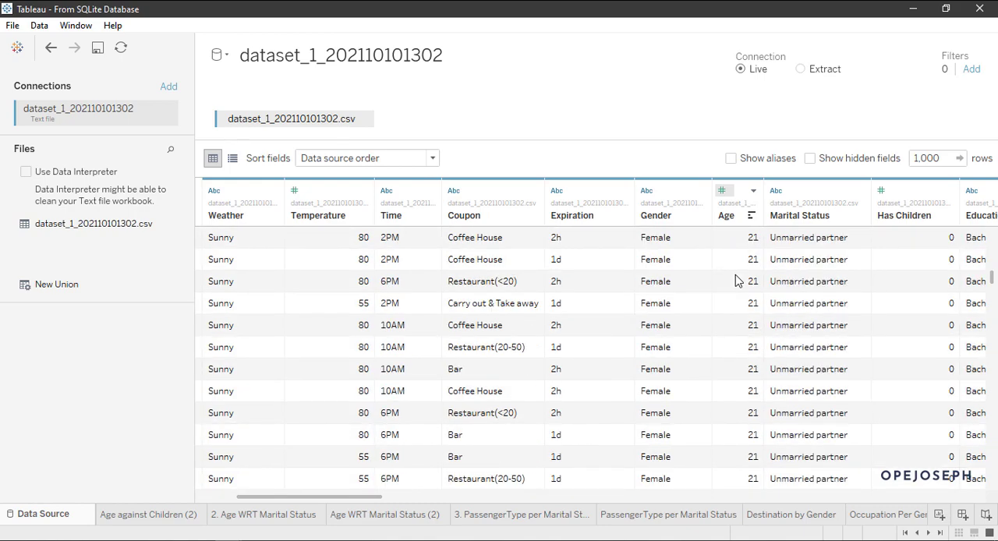
scroll(735, 303, "up", 15)
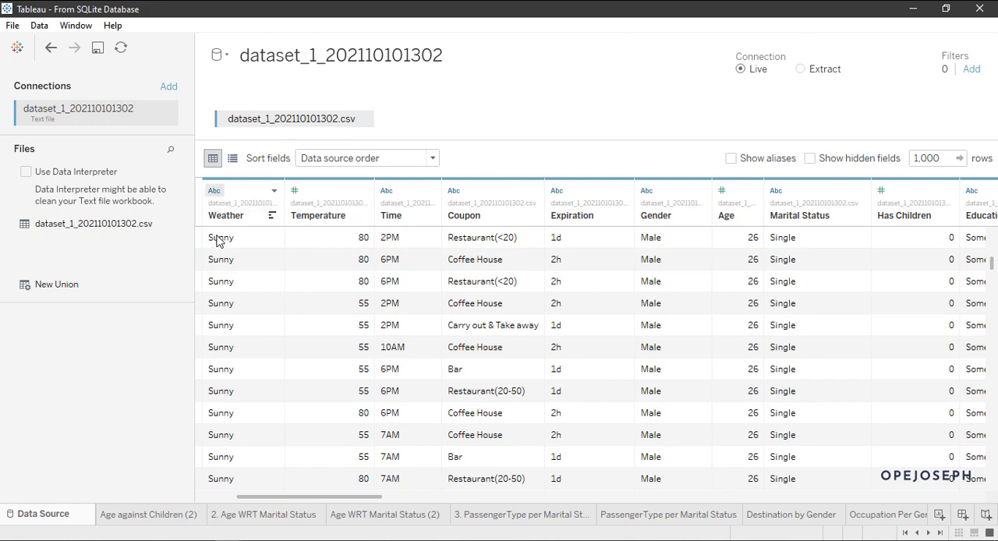
Step: View the data type options of the Weather column without changing them, and select its first visible Sunny cell
left_click(215, 191)
left_click(276, 451)
left_click(222, 264)
left_click(235, 244)
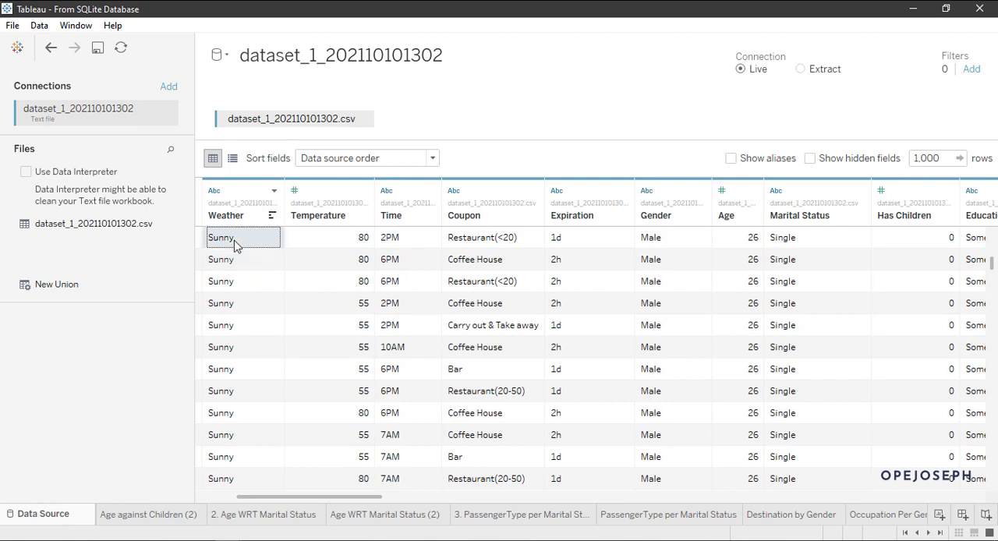
Step: Inspect the text values of the Weather column by selecting several Sunny cells within the first six visible rows
left_click(237, 264)
left_click(234, 284)
left_click(237, 341)
left_click(237, 326)
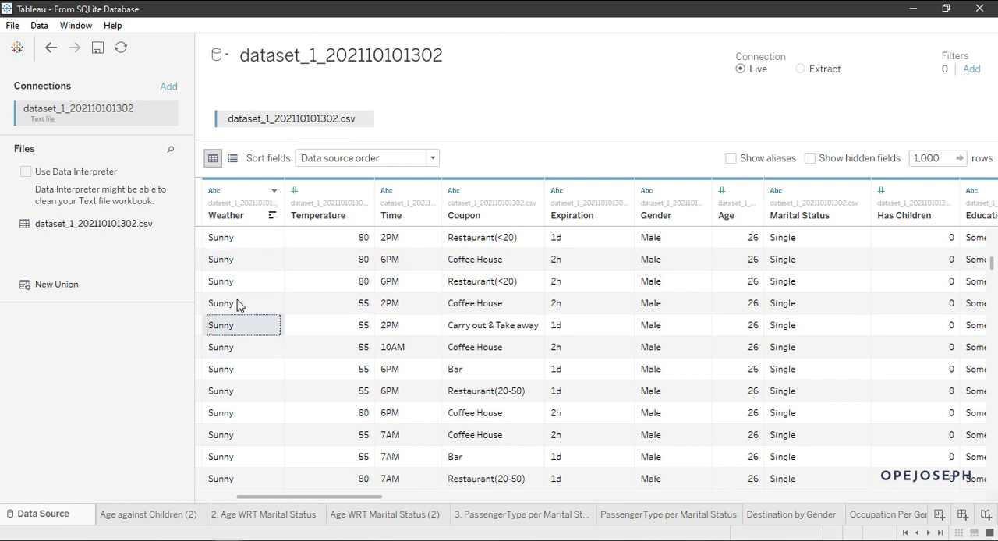
left_click(240, 304)
left_click(240, 267)
left_click(239, 244)
left_click(240, 304)
left_click(239, 243)
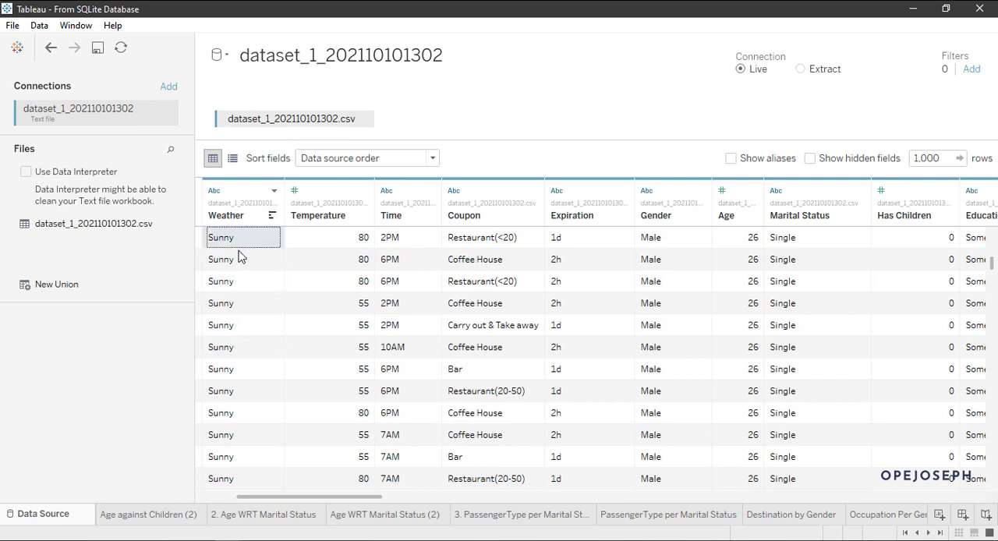
left_click(244, 304)
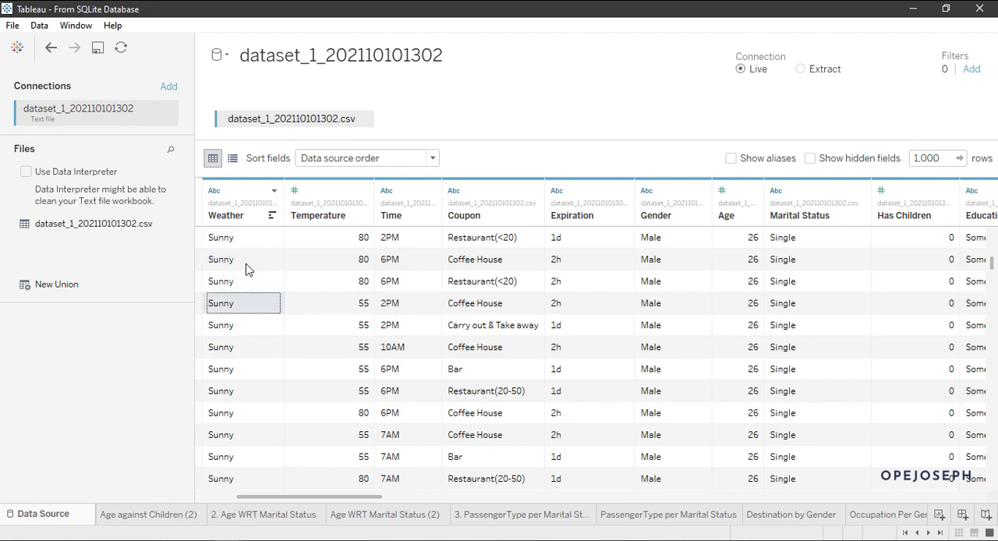
Step: View the data type options of the Temperature column, keeping Number (whole)
left_click(303, 195)
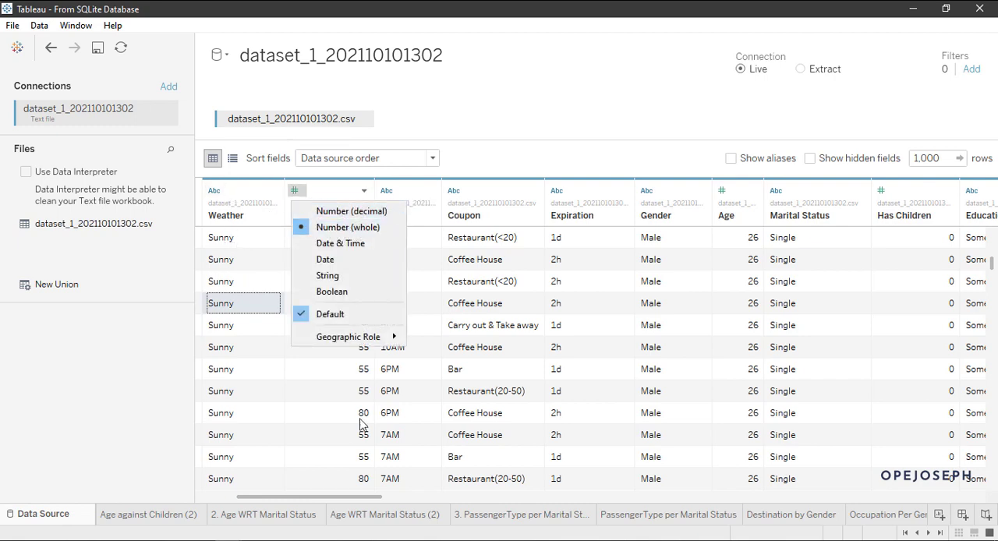
left_click(305, 228)
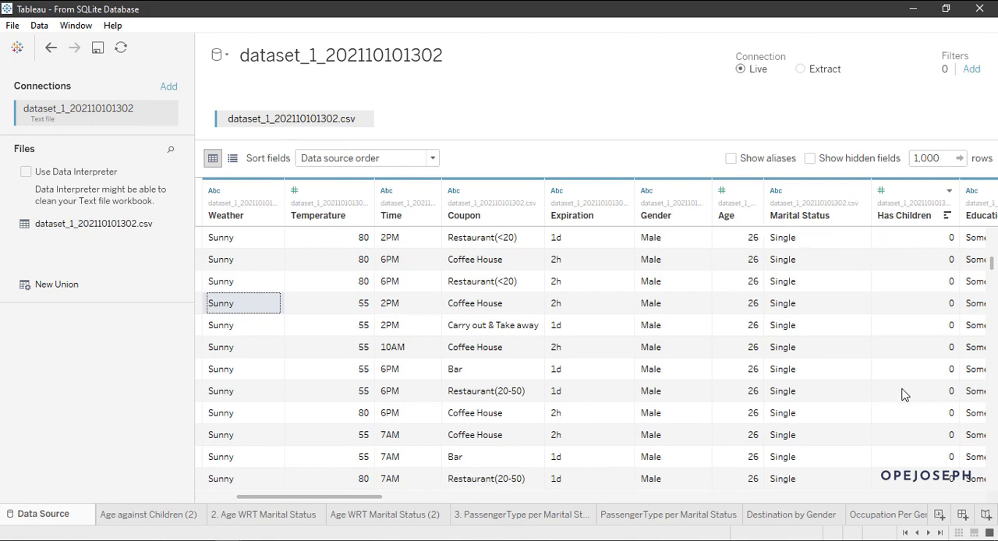
Step: Bring the columns from Gender to Bar into view and examine the 0 and 1 values of the Has Children column
left_click_drag(357, 497, 443, 498)
scroll(503, 374, "down", 5)
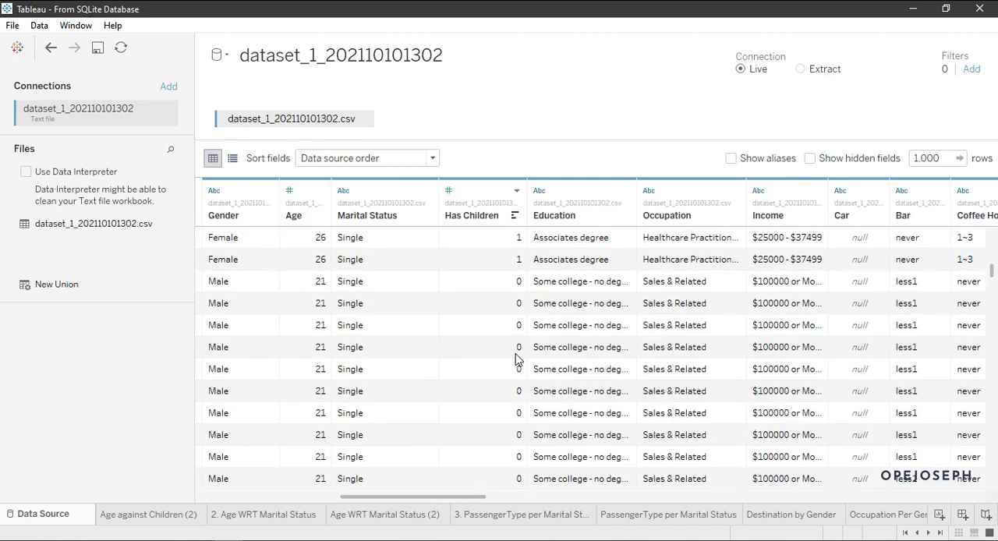
scroll(515, 361, "down", 5)
scroll(515, 360, "up", 6)
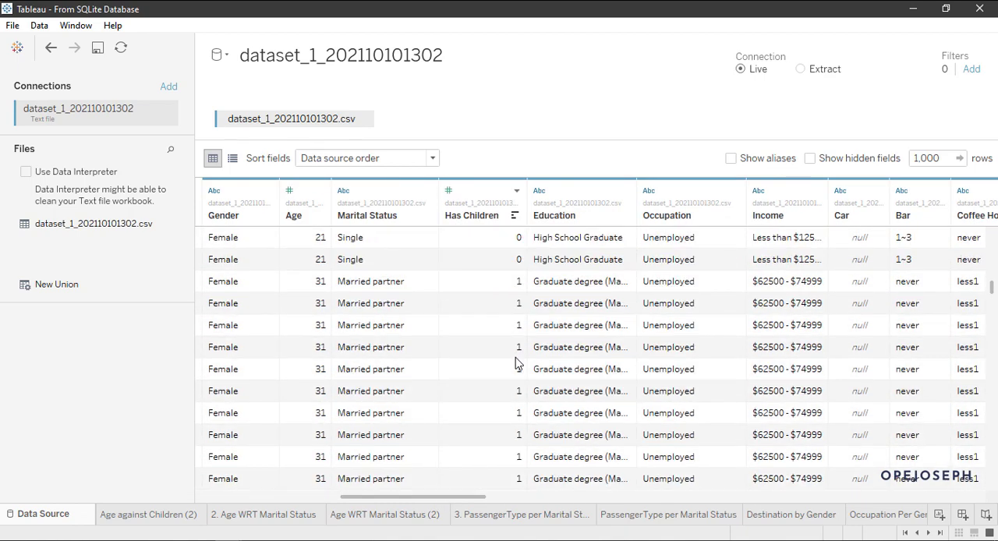
scroll(515, 362, "up", 10)
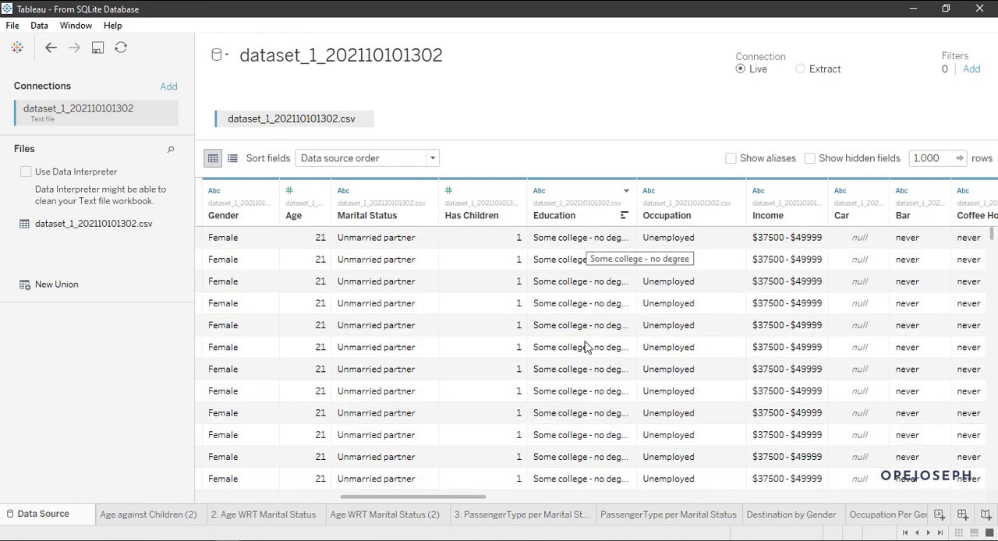
Step: Examine the different degree levels in the Education column, and return to the first row of the preview
scroll(586, 347, "down", 5)
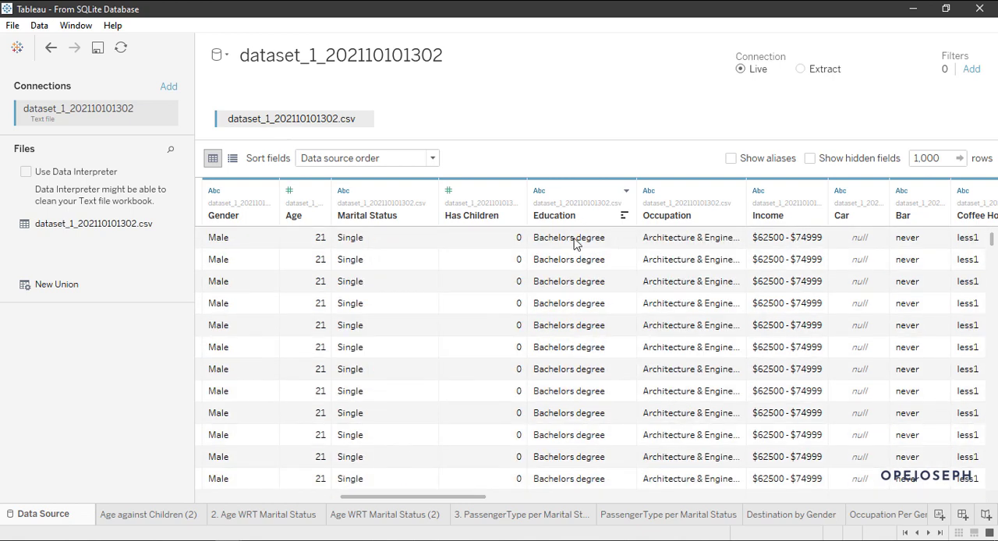
scroll(577, 328, "down", 5)
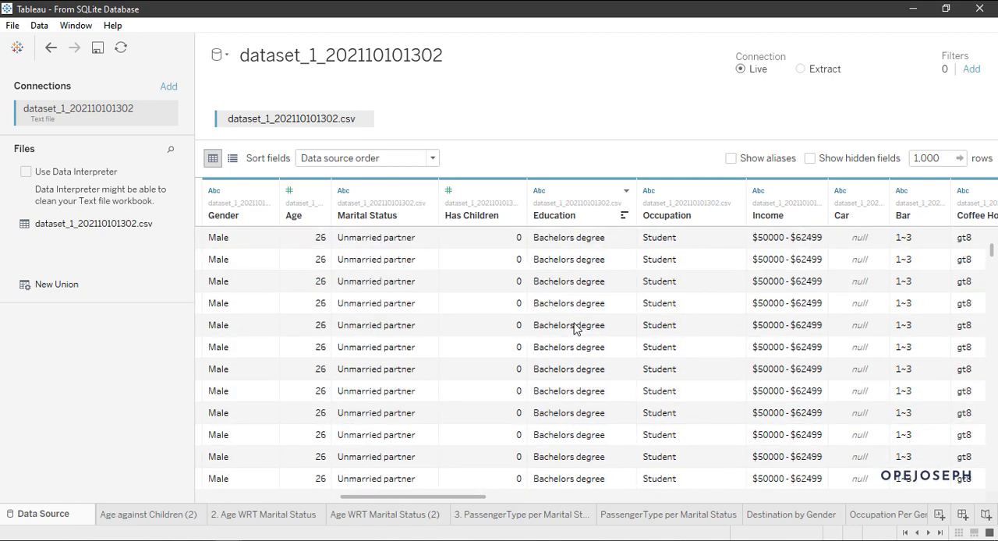
scroll(577, 396, "up", 5)
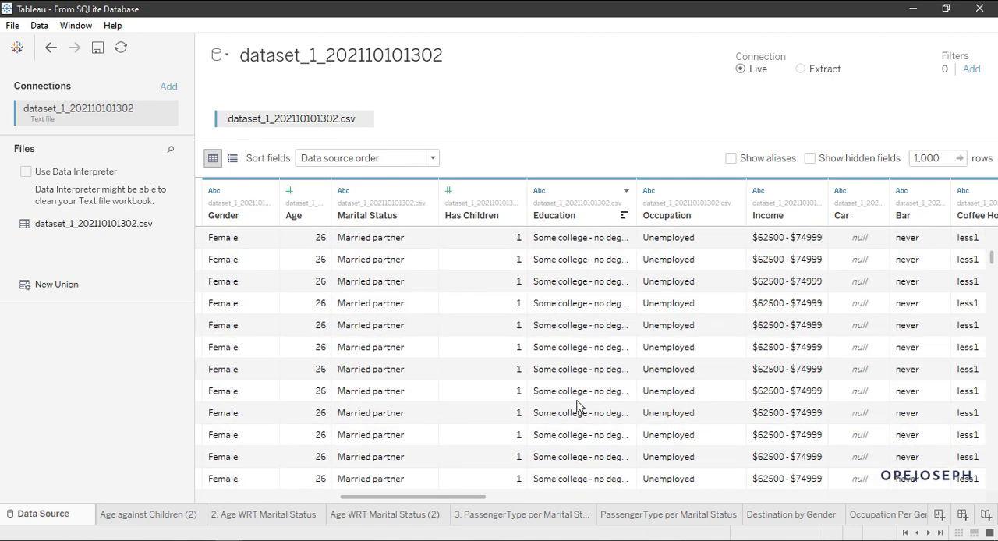
scroll(566, 286, "down", 4)
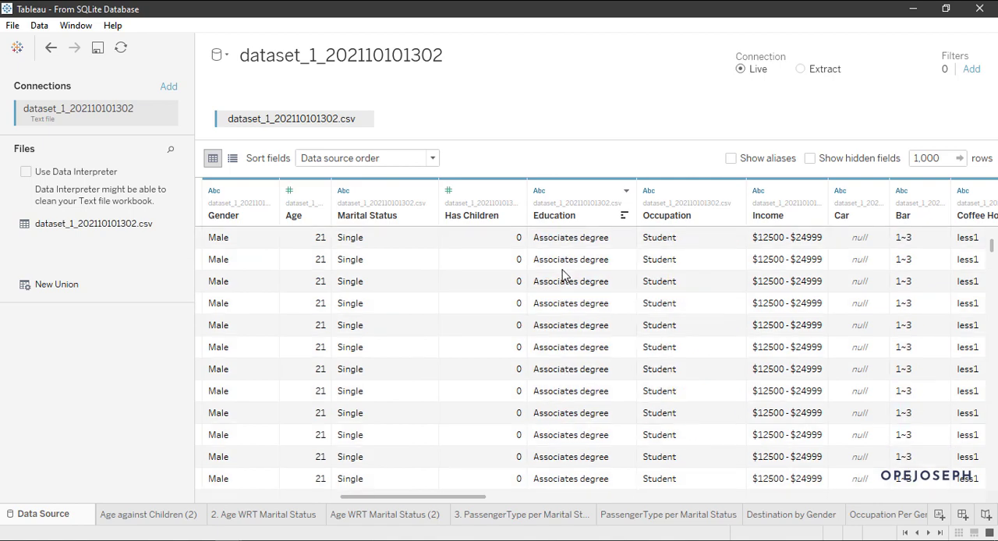
scroll(546, 336, "down", 4)
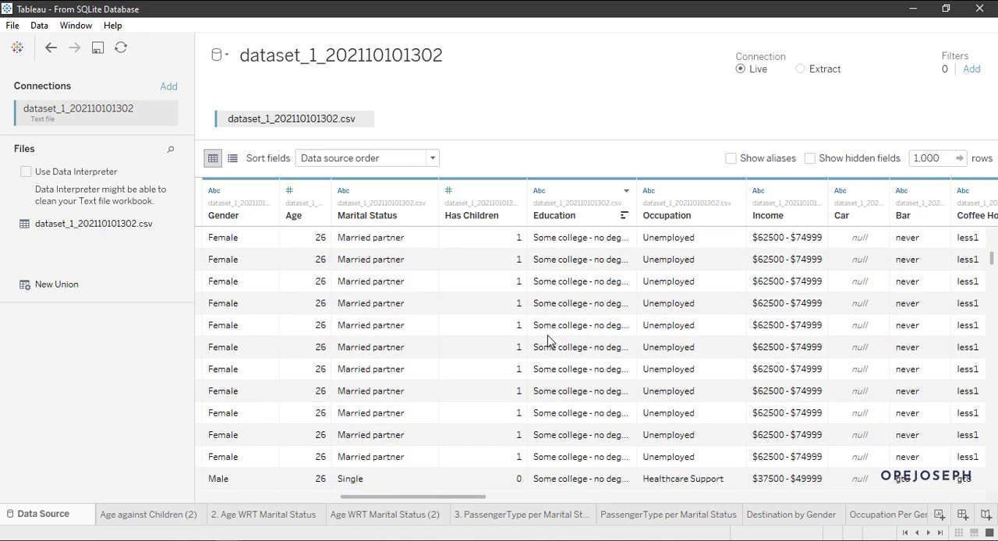
scroll(549, 341, "up", 3)
scroll(548, 340, "up", 10)
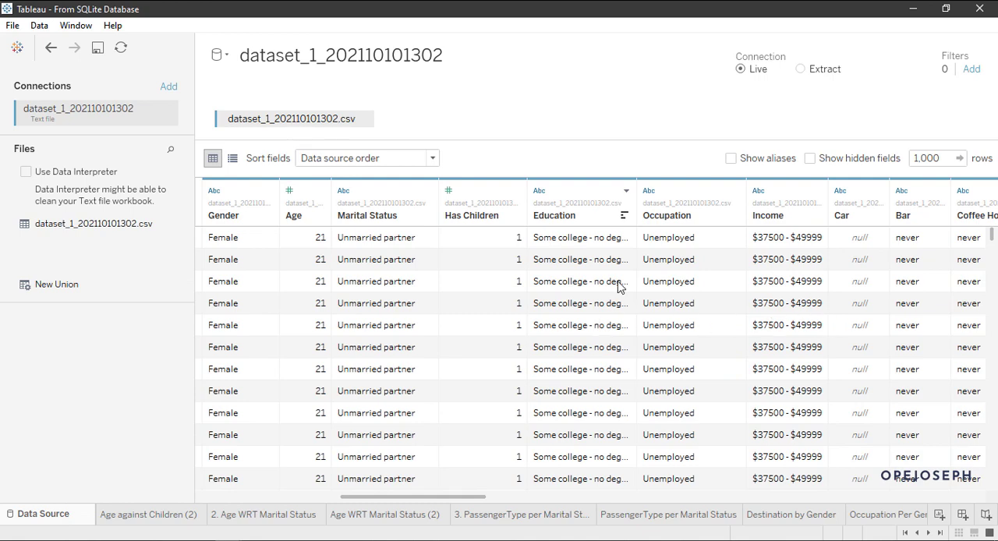
Step: Examine the different job categories in the Occupation column, and return to the first row of the preview
scroll(668, 296, "down", 6)
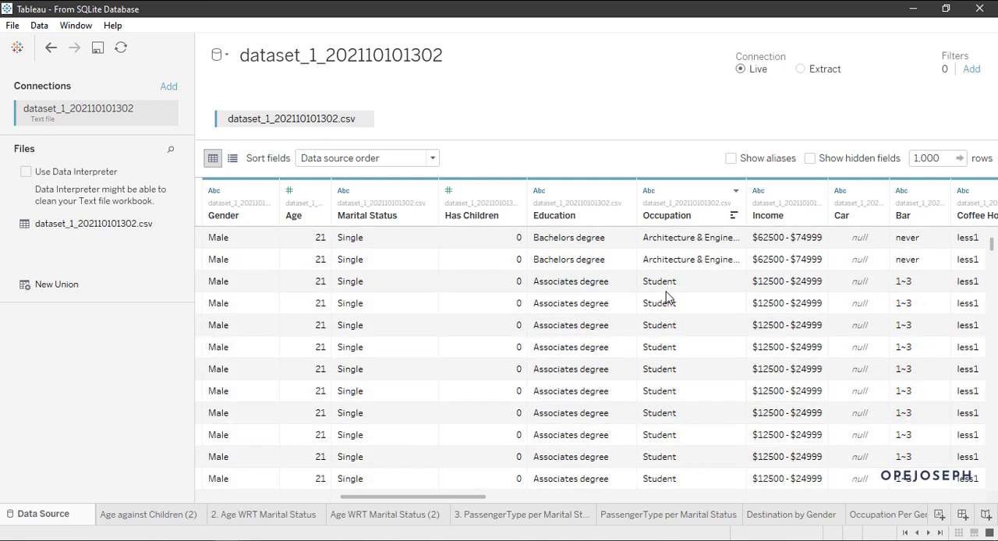
scroll(667, 296, "up", 4)
scroll(678, 282, "down", 5)
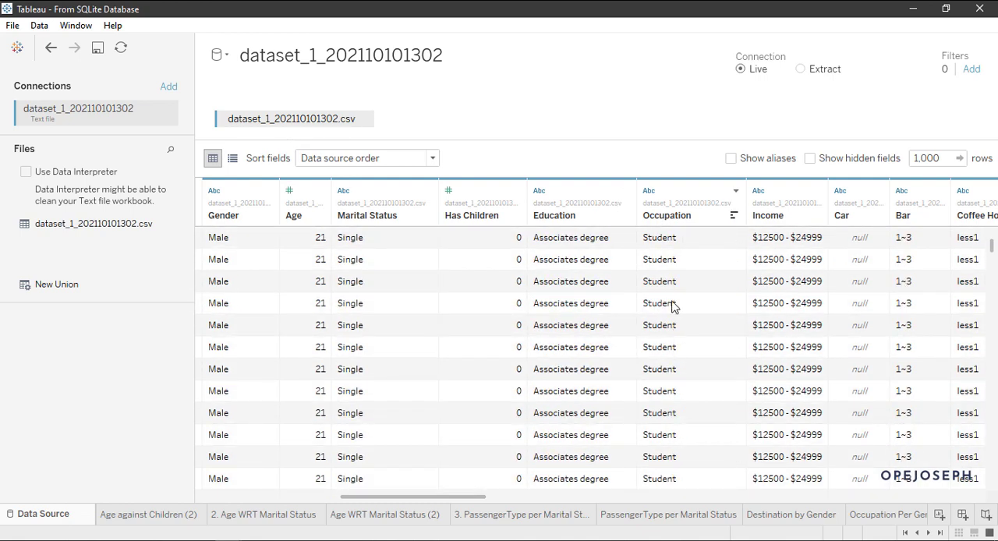
scroll(672, 306, "down", 6)
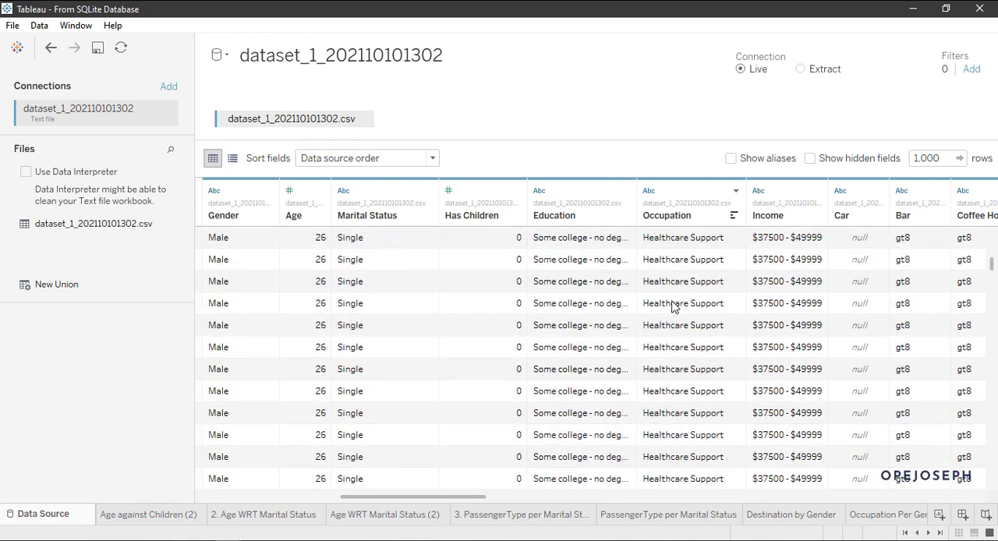
scroll(673, 312, "up", 8)
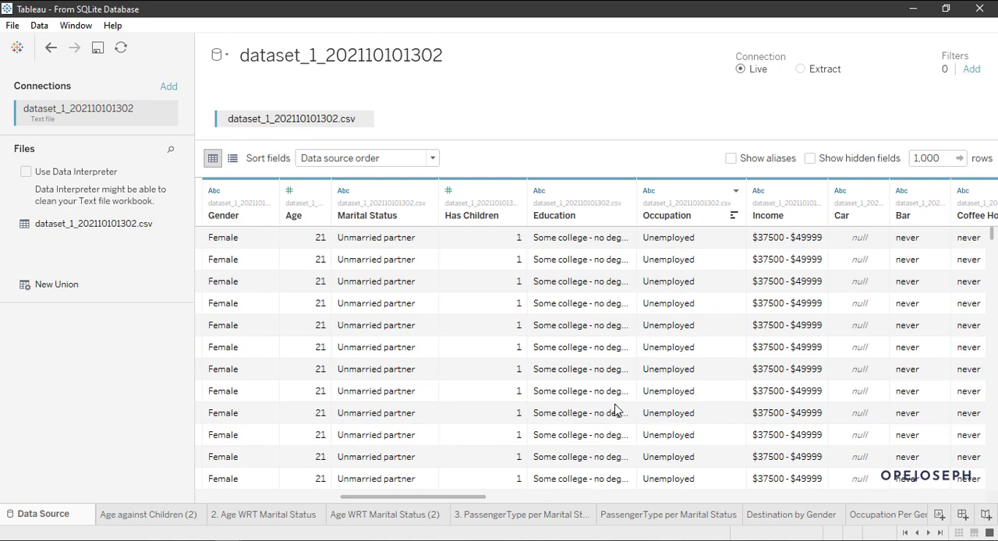
Step: Bring the columns from Marital Status to Carry Away into view and examine the values of the Car column
scroll(619, 409, "down", 3)
scroll(621, 412, "up", 3)
scroll(811, 234, "down", 2)
scroll(811, 234, "up", 2)
scroll(726, 331, "down", 2)
scroll(837, 337, "up", 2)
left_click_drag(457, 496, 503, 497)
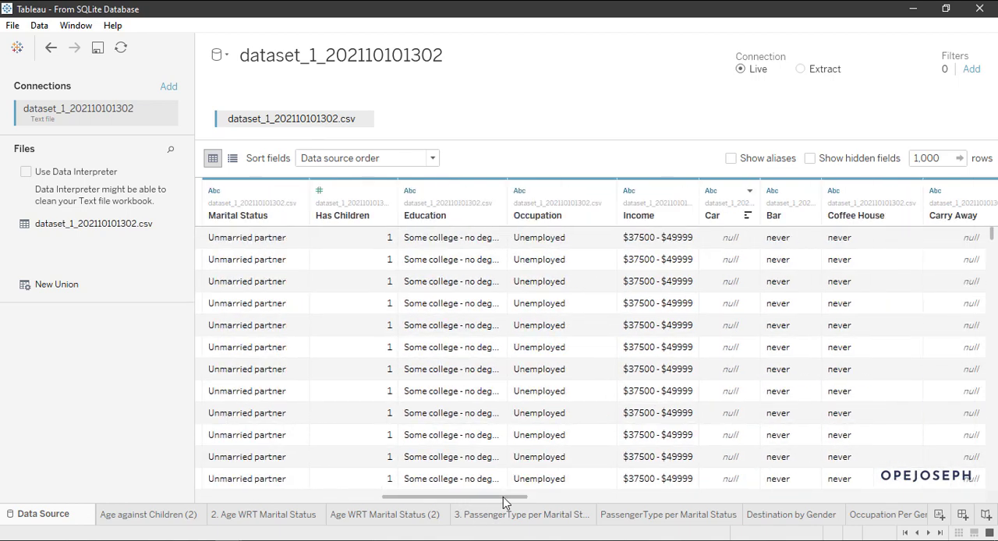
scroll(730, 300, "down", 10)
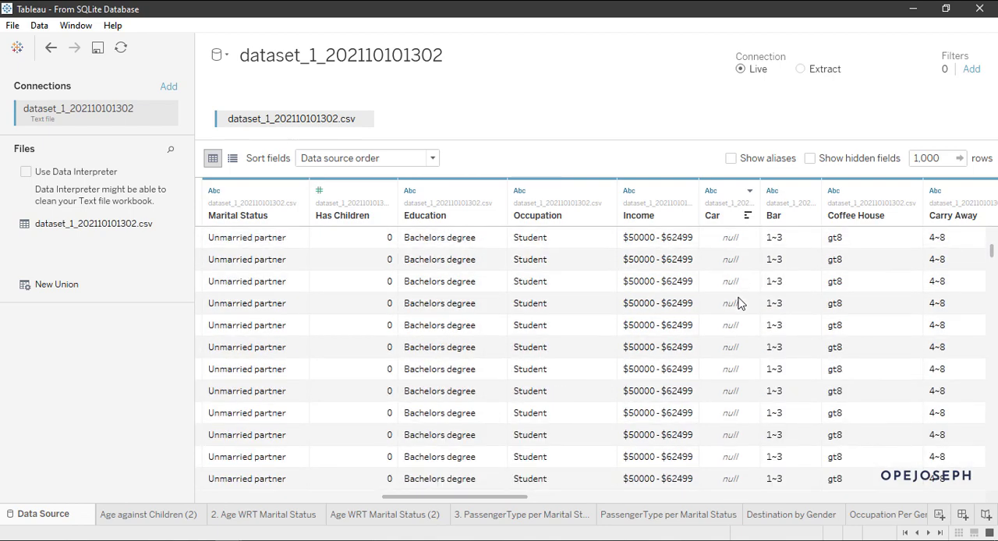
scroll(741, 304, "up", 7)
scroll(740, 303, "up", 3)
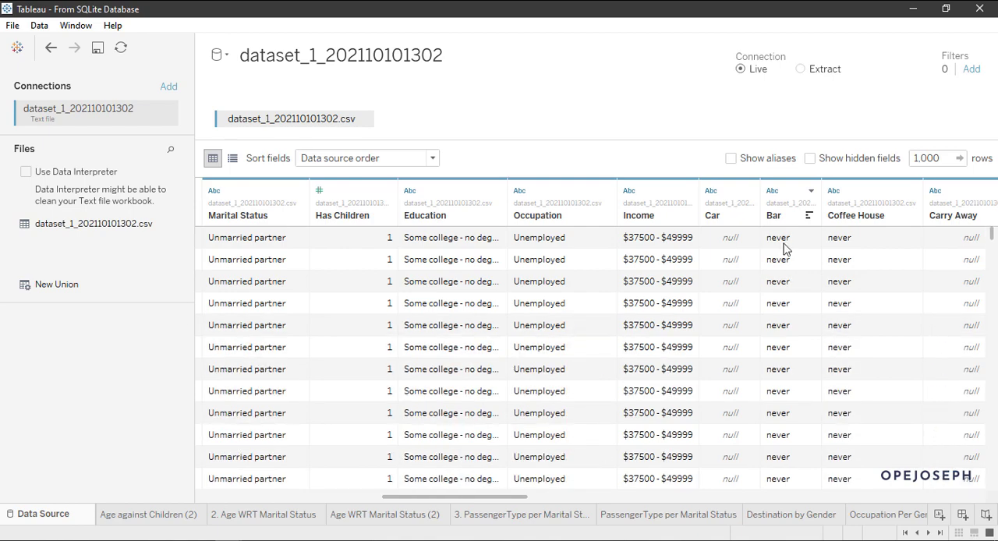
Step: Examine the visit frequency values in the Bar column, and return to the first row of the preview
scroll(789, 290, "down", 8)
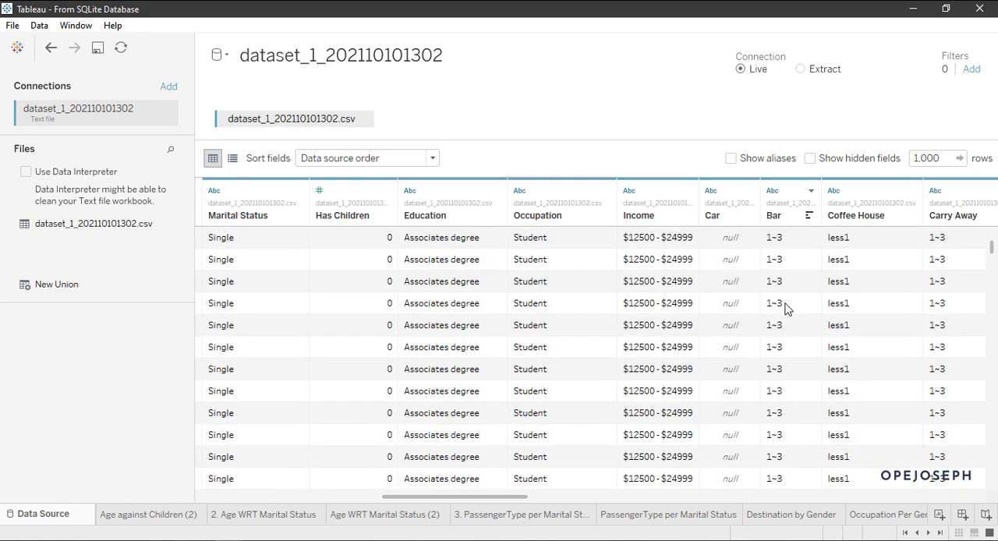
scroll(786, 310, "up", 6)
scroll(786, 309, "down", 3)
scroll(786, 309, "up", 3)
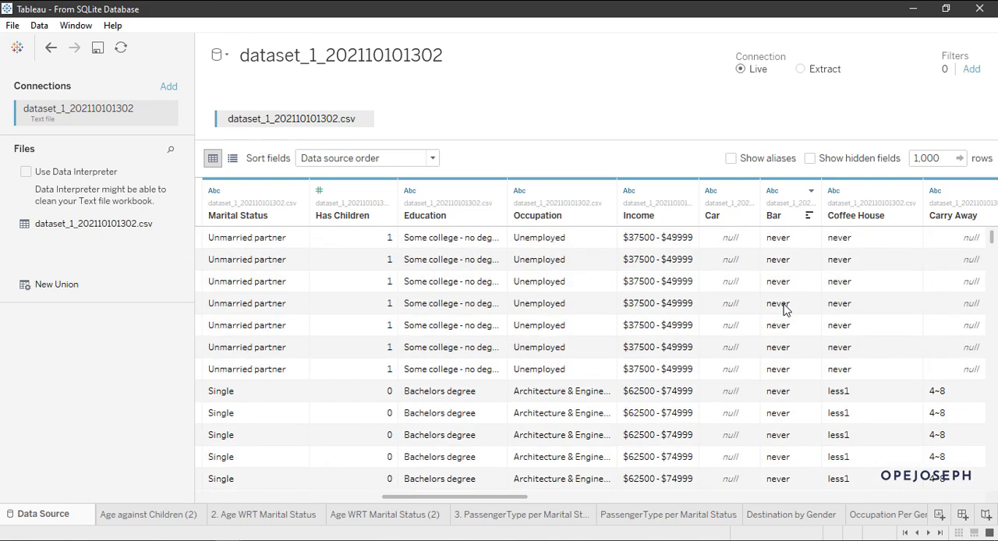
scroll(786, 311, "down", 3)
scroll(786, 310, "down", 4)
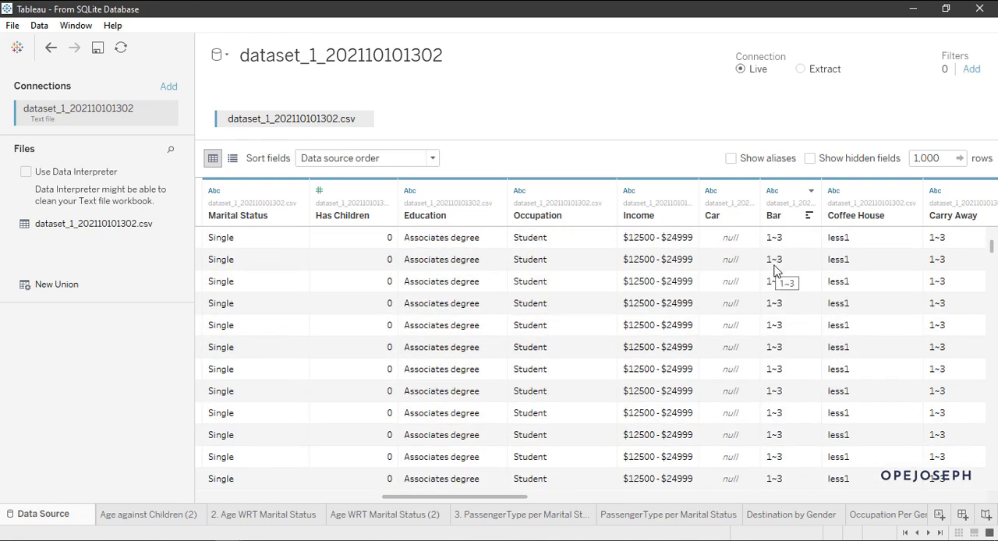
scroll(788, 273, "up", 5)
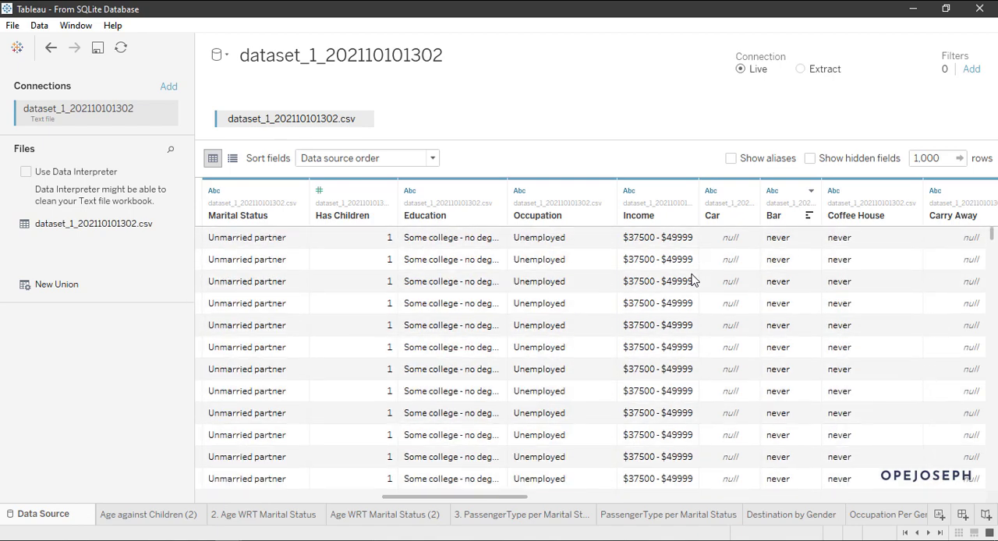
Step: Examine the different income ranges in the Income column alongside the Bar values across the preview rows
scroll(693, 281, "down", 10)
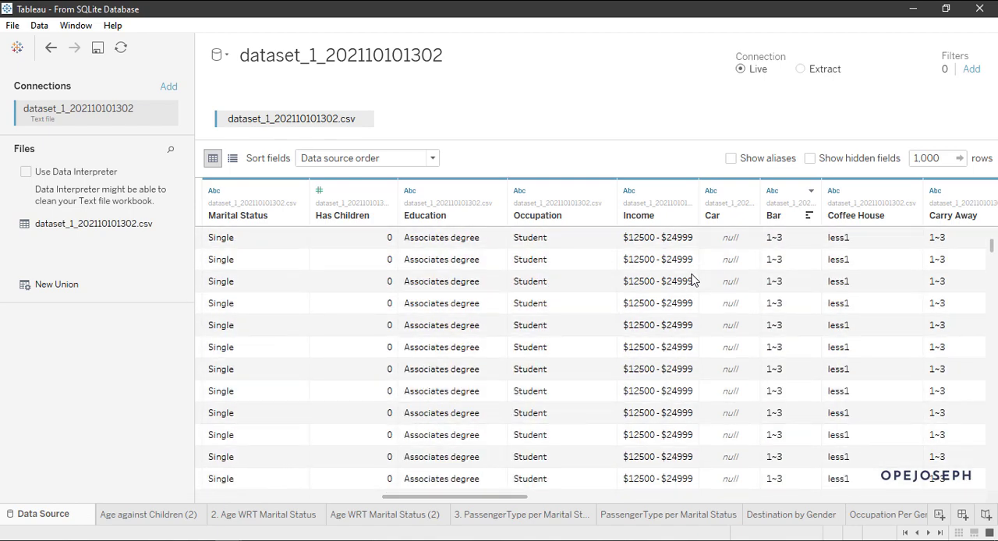
scroll(693, 281, "down", 10)
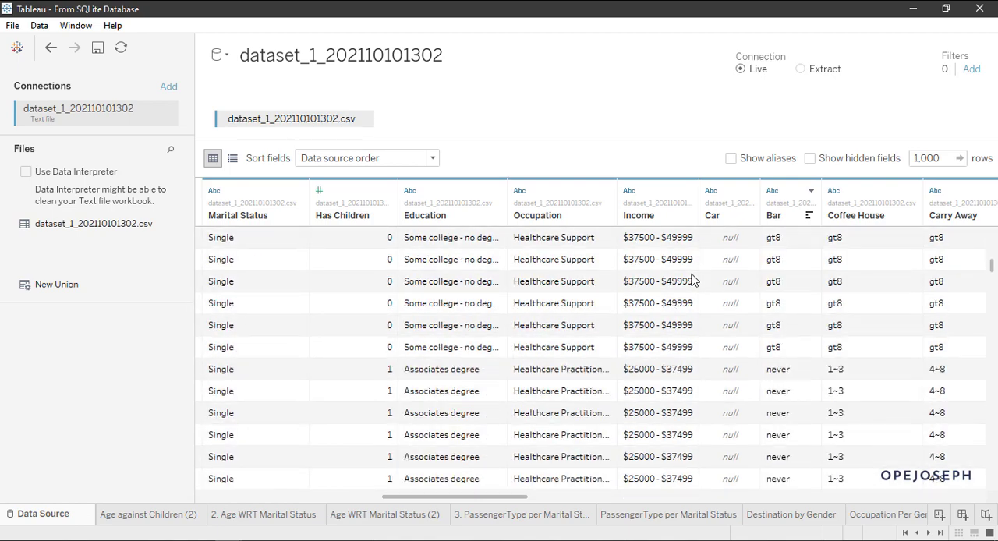
scroll(694, 281, "up", 5)
scroll(693, 281, "down", 3)
scroll(693, 281, "down", 5)
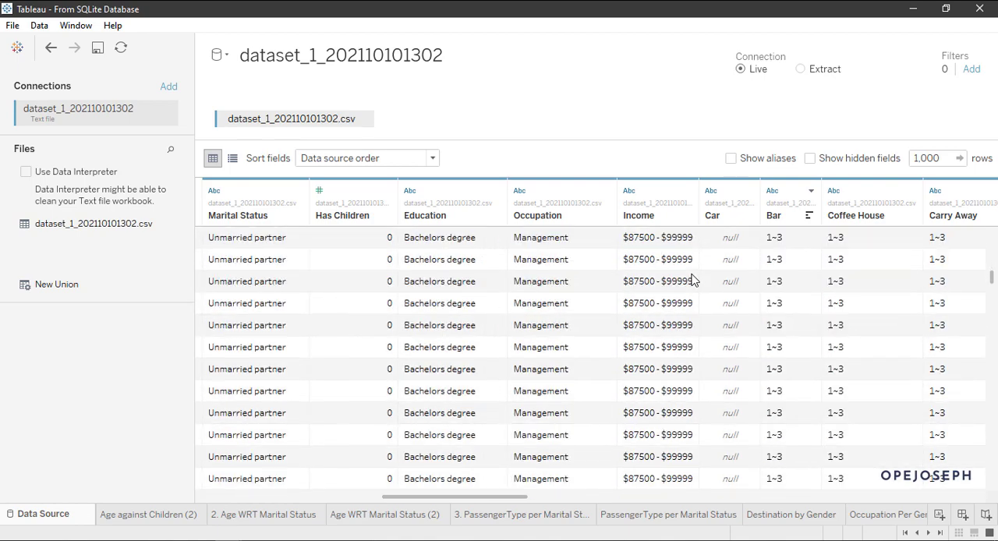
scroll(693, 281, "down", 10)
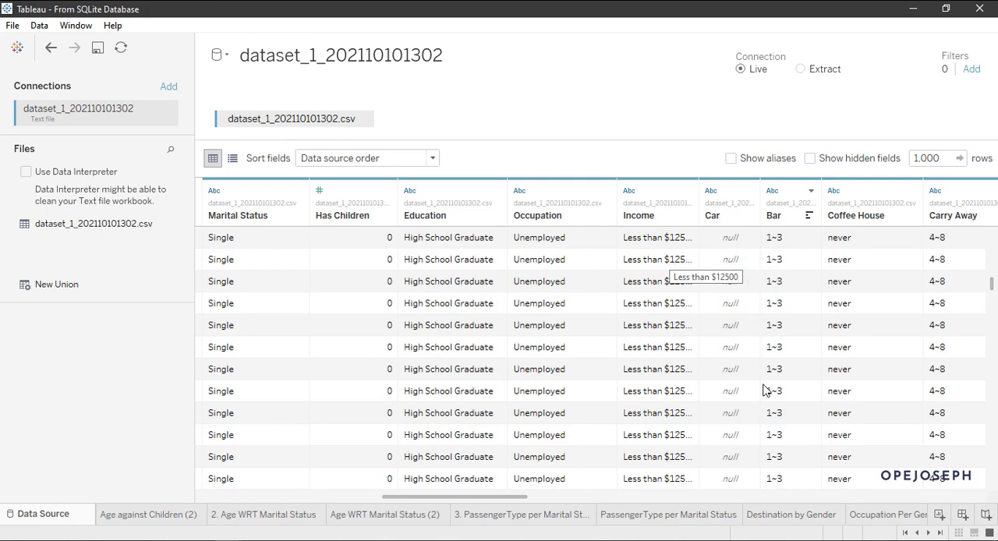
scroll(766, 392, "up", 6)
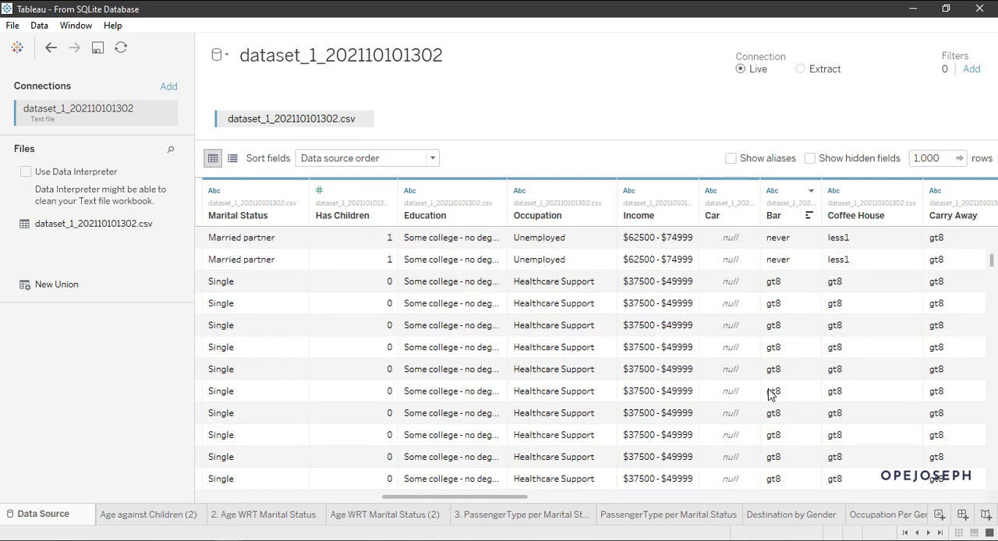
scroll(766, 392, "up", 5)
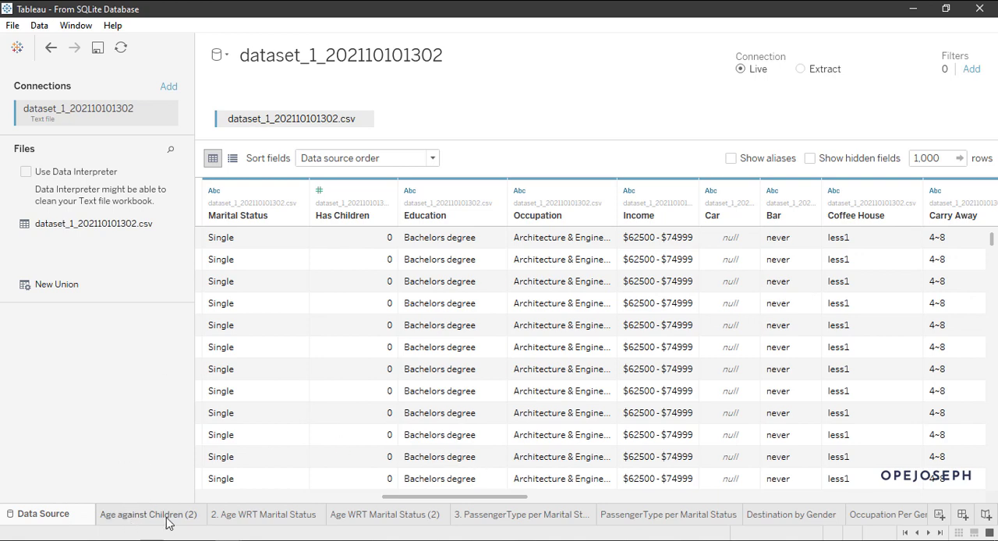
Step: Open the Age against Children (2) worksheet and compare the record counts by age for people with and without children
left_click(131, 521)
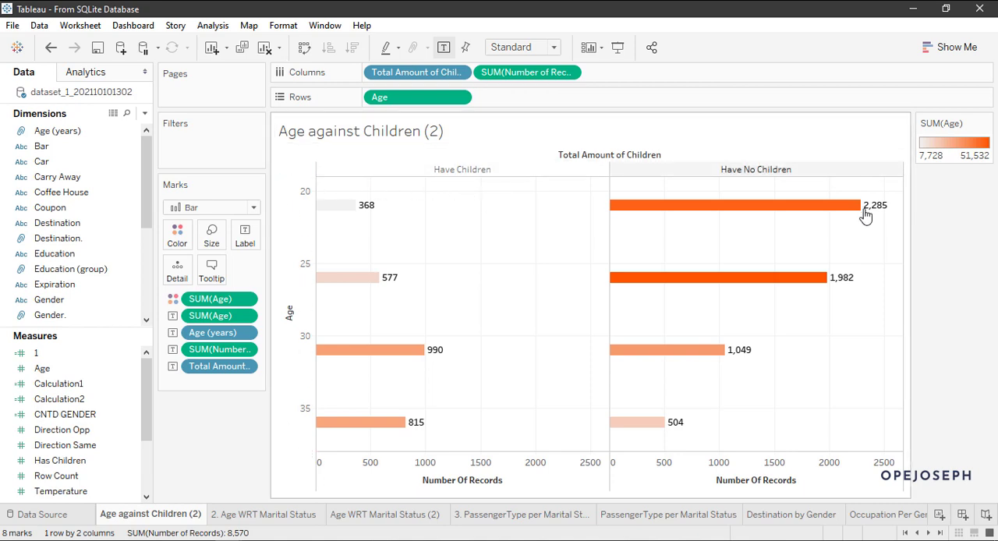
mouse_move(655, 428)
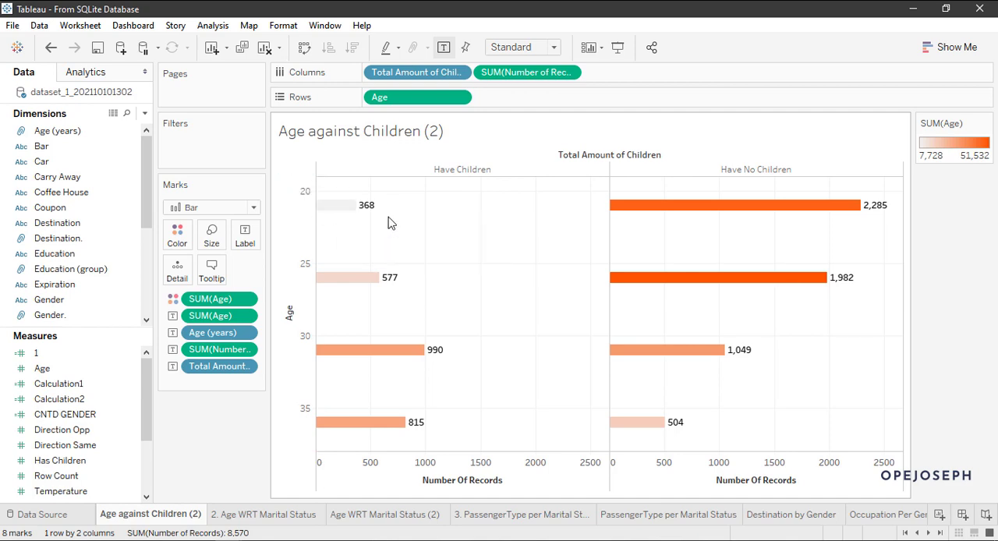
mouse_move(374, 212)
mouse_move(712, 192)
mouse_move(384, 364)
Step: Open the 2. Age WRT Marital Status worksheet and examine the population per age within each marital status group
left_click(278, 515)
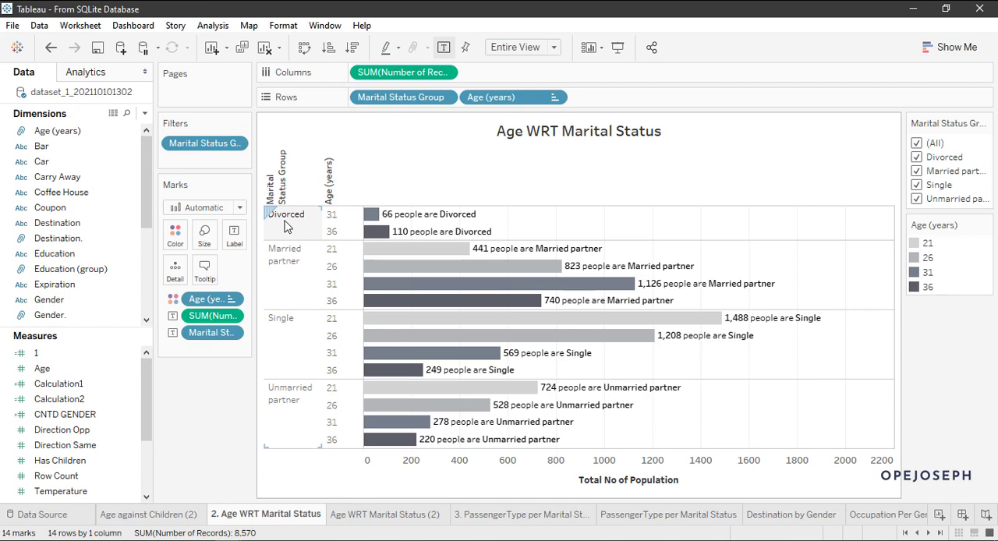
mouse_move(377, 221)
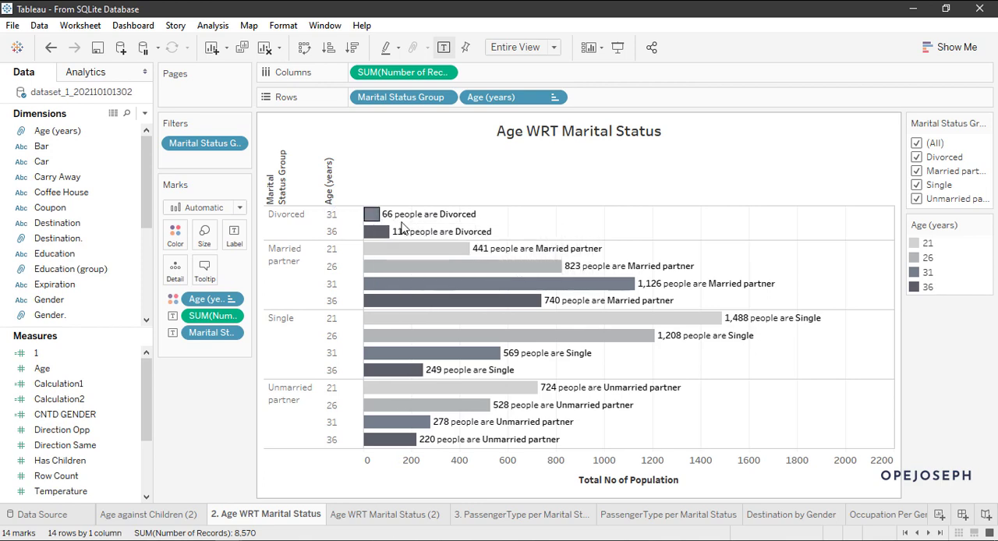
mouse_move(421, 235)
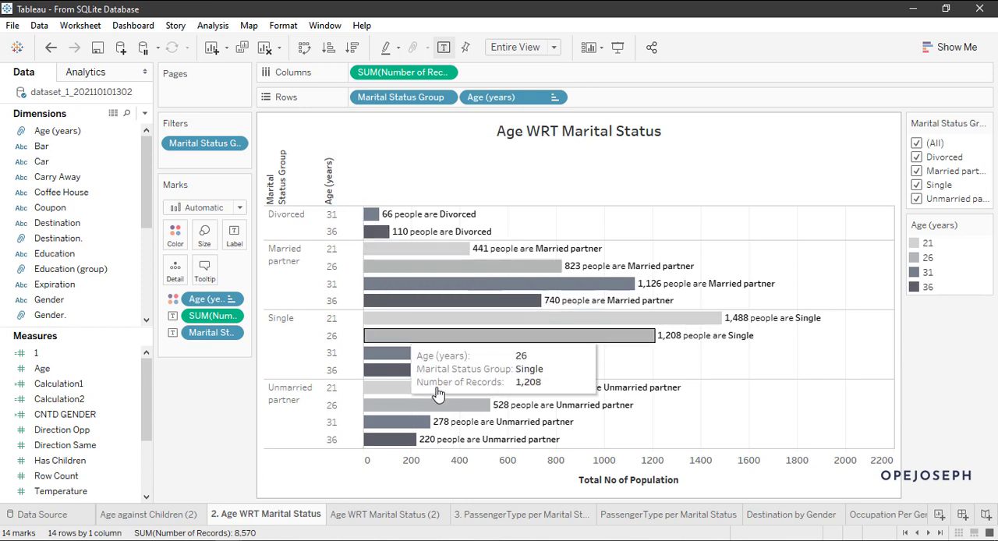
Step: Compare the Age WRT Marital Status (2) worksheet with the 2. Age WRT Marital Status worksheet
left_click(382, 515)
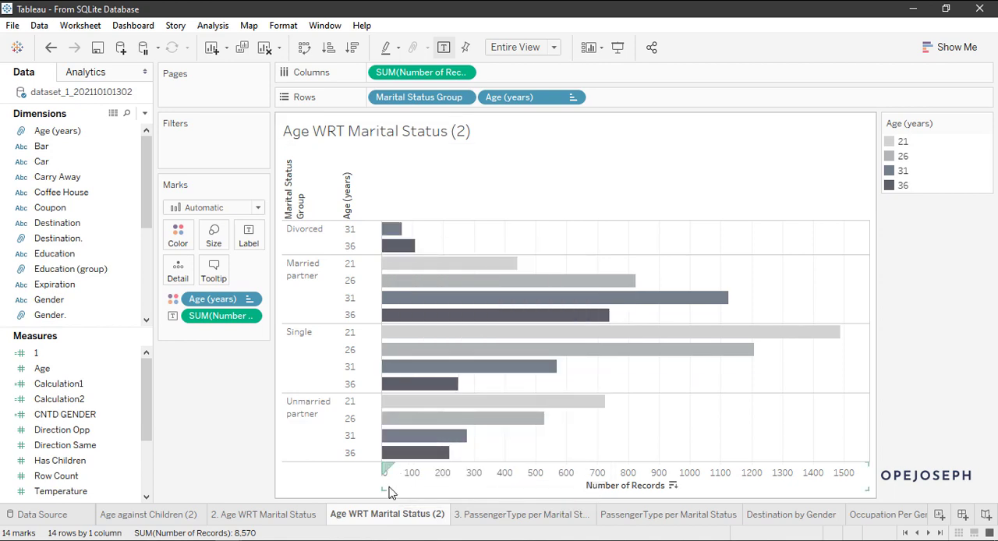
left_click(295, 514)
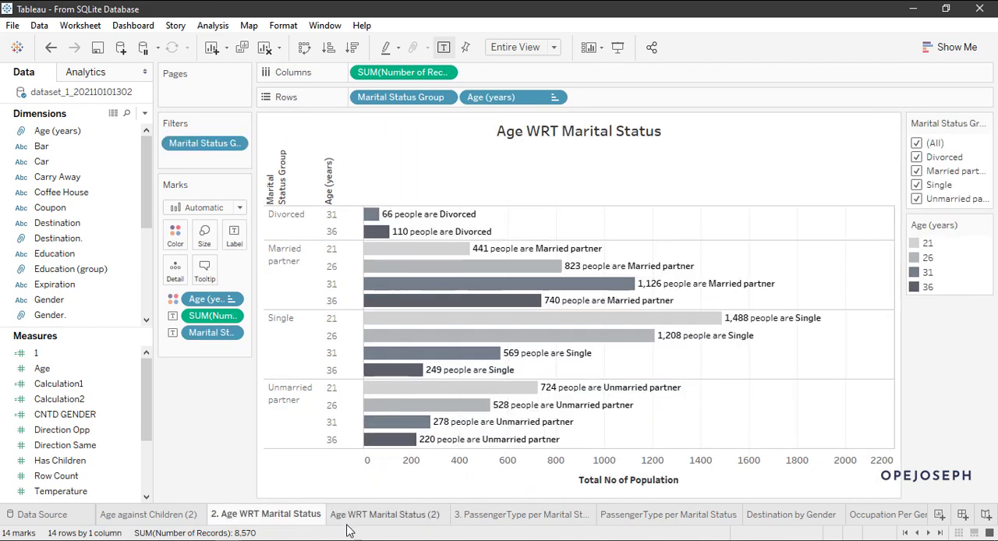
left_click(381, 514)
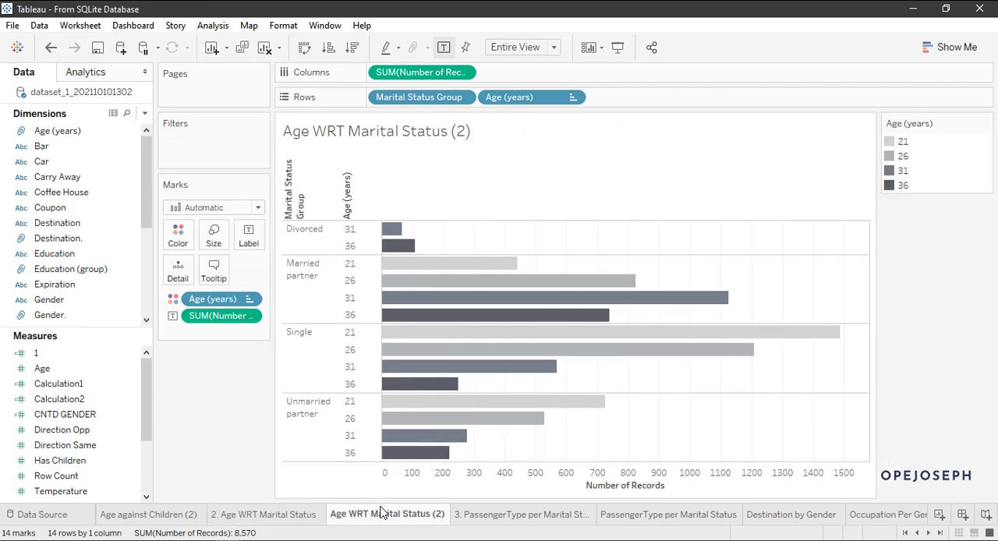
right_click(382, 513)
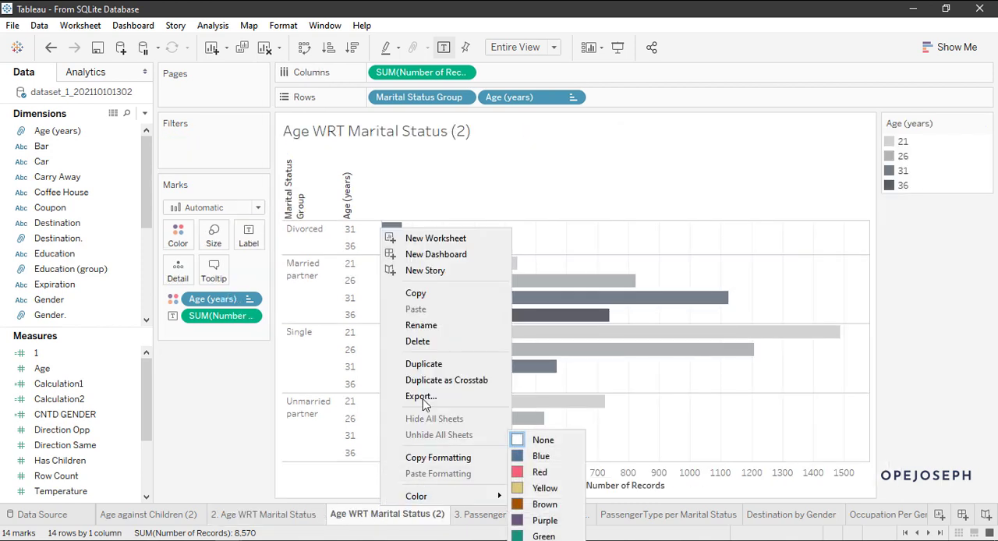
left_click(246, 479)
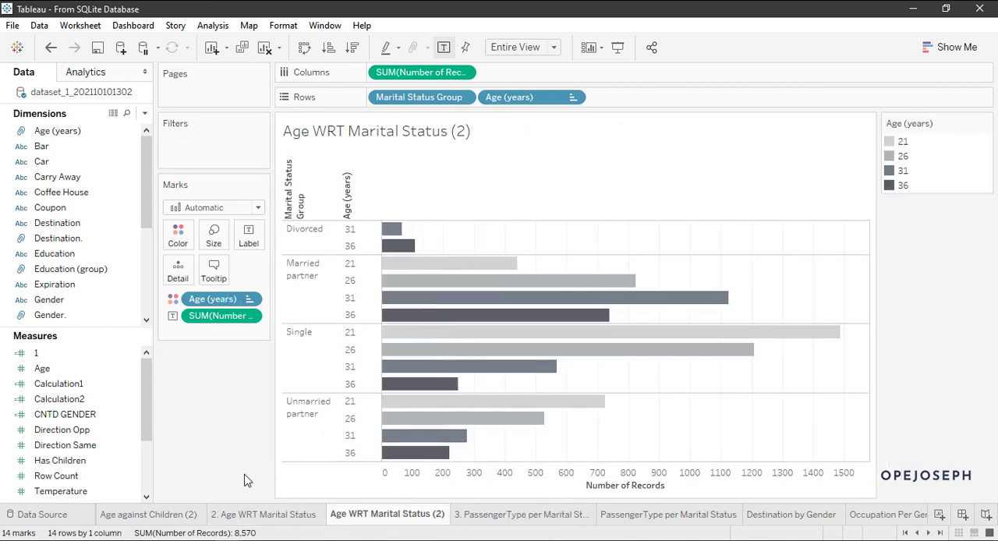
Step: Delete the redundant Age WRT Marital Status (2) worksheet after a last look at 2. Age WRT Marital Status
left_click(279, 516)
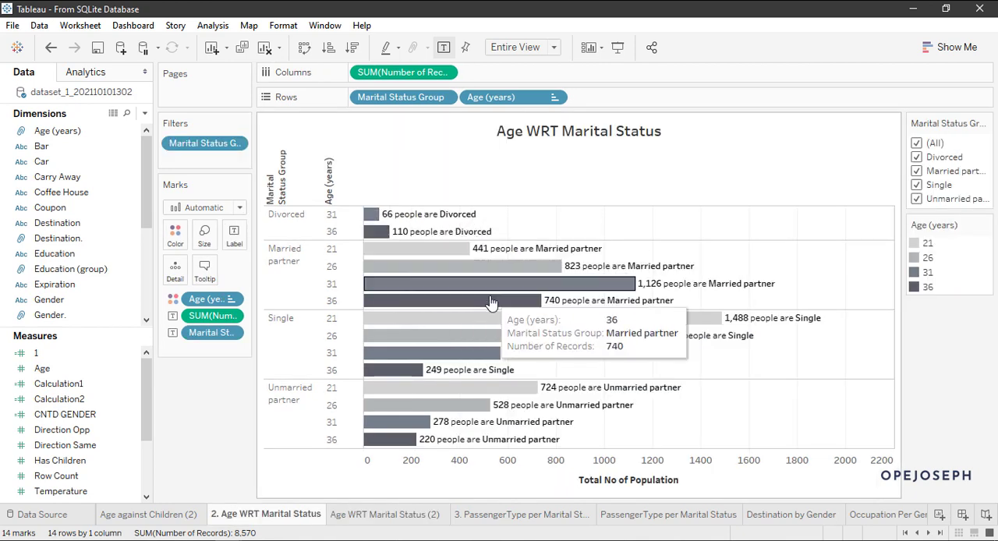
left_click(369, 519)
right_click(386, 520)
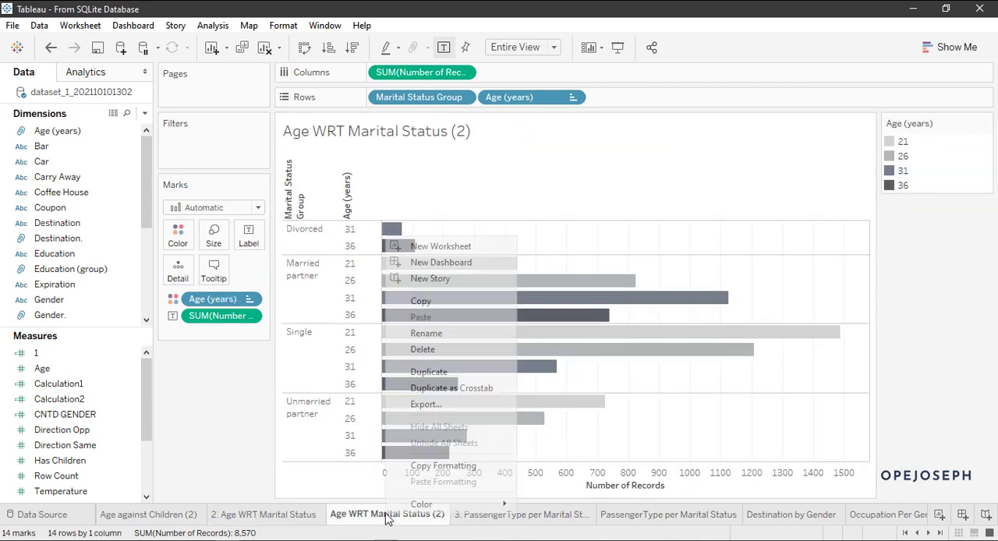
left_click(433, 349)
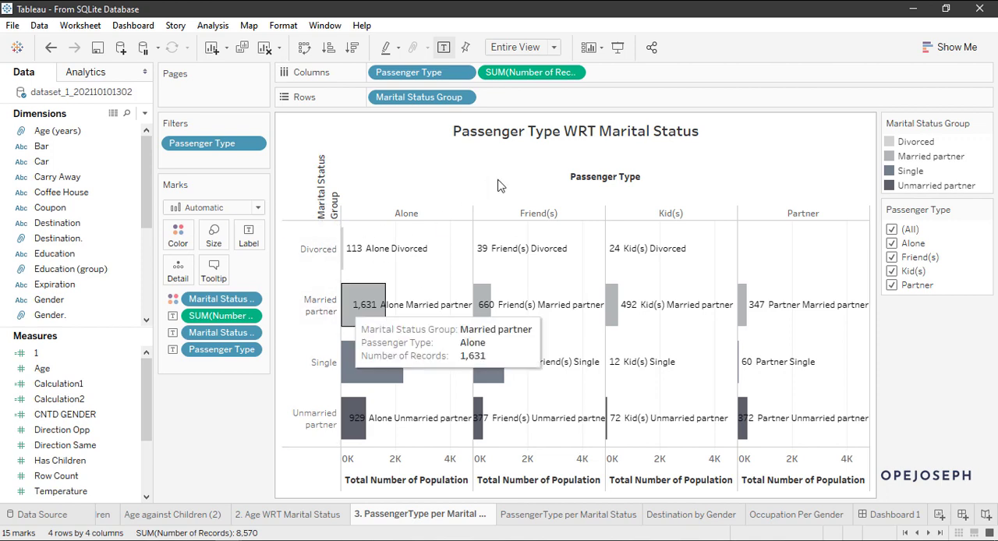
Step: Return to the data source, bring its first columns into view and examine the values of the Passenger Type column
left_click(47, 515)
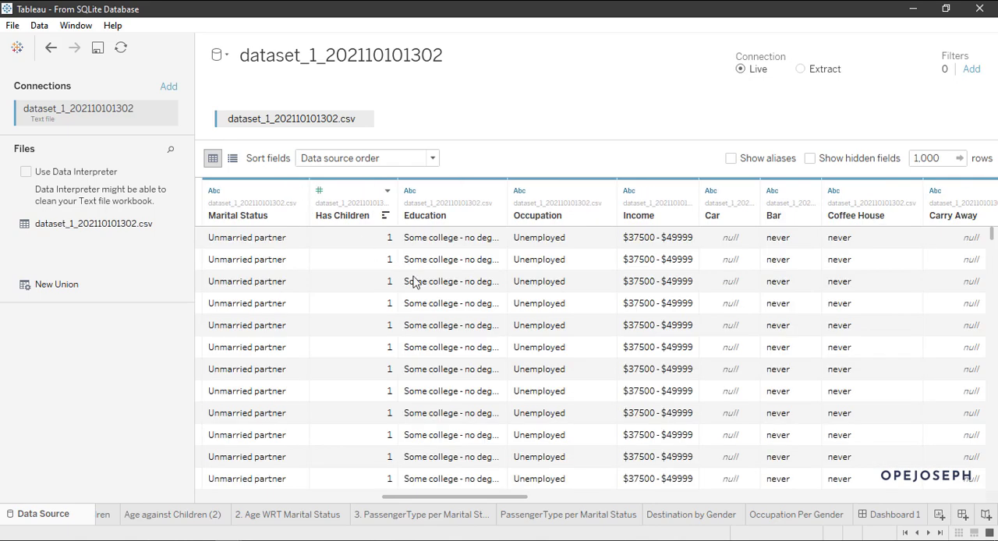
left_click_drag(408, 498, 234, 499)
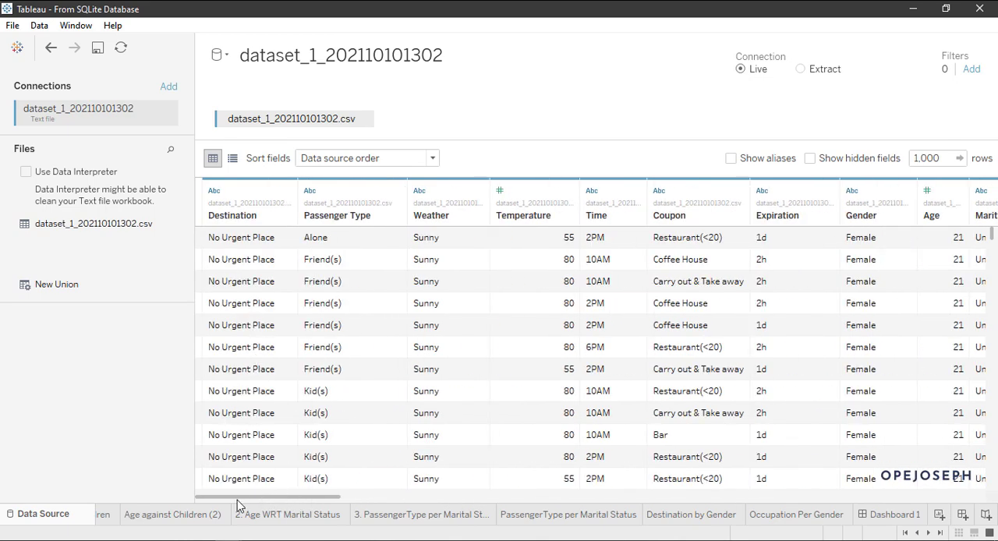
scroll(358, 380, "down", 5)
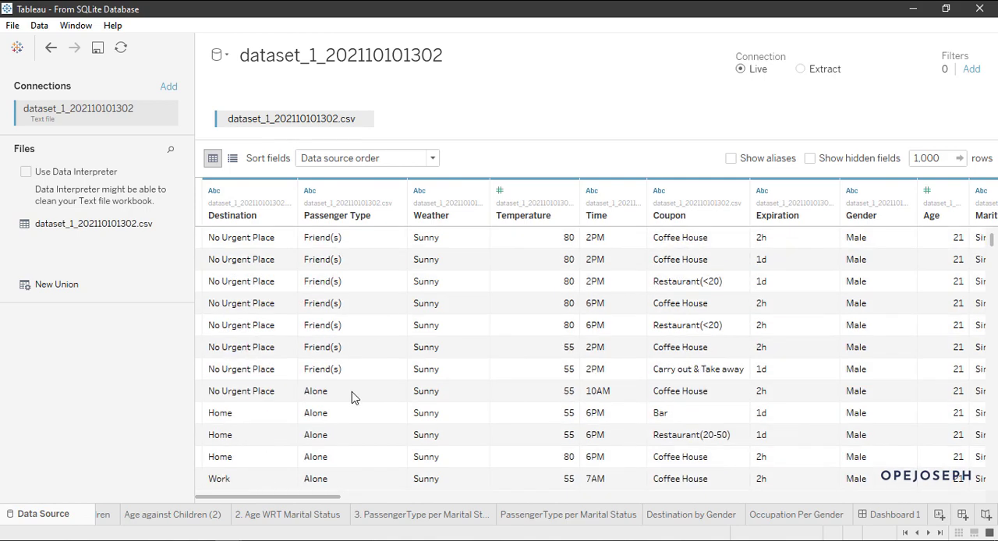
scroll(352, 398, "down", 2)
Step: Open the Passenger Type WRT Marital Status chart and examine its record counts per marital status group, including the Alone and Friend(s) bars
left_click(394, 510)
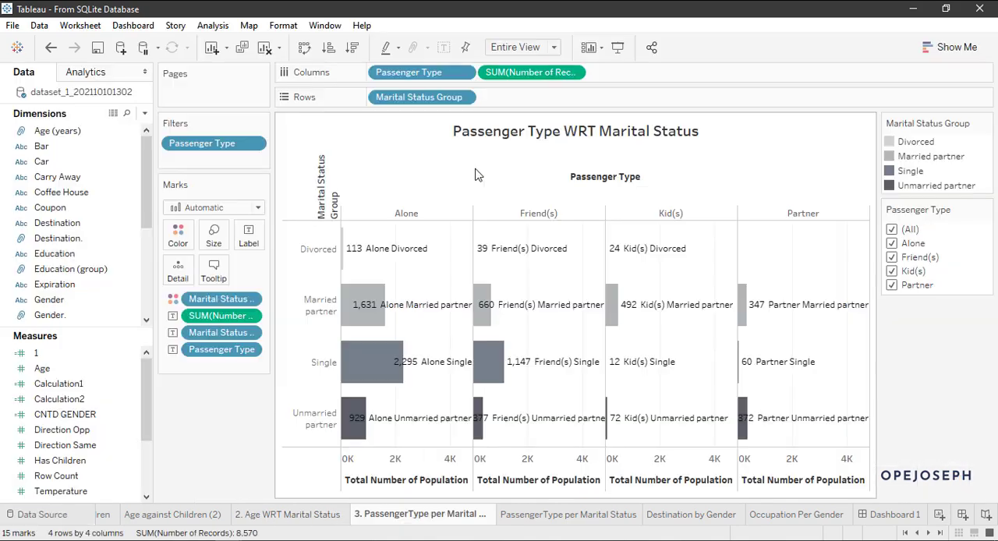
mouse_move(392, 257)
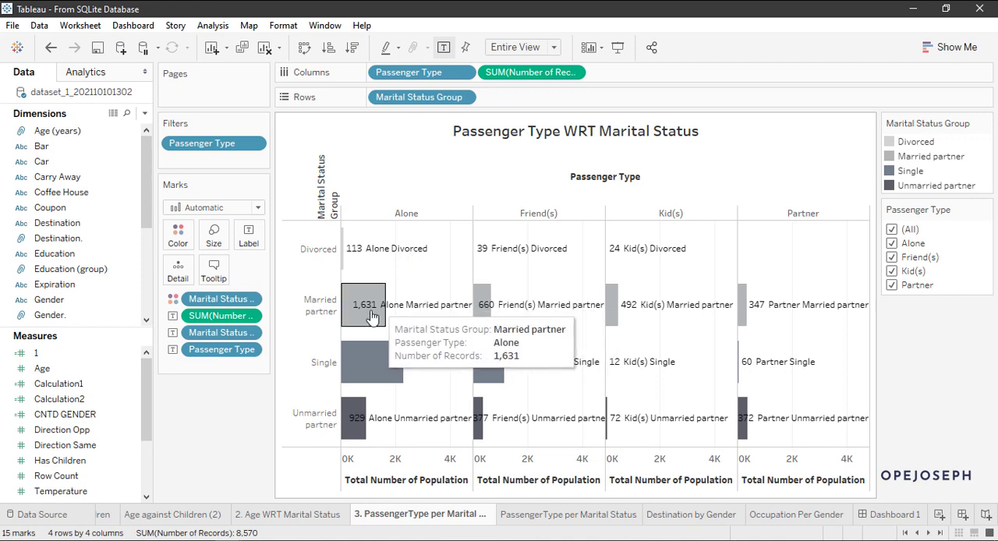
mouse_move(392, 309)
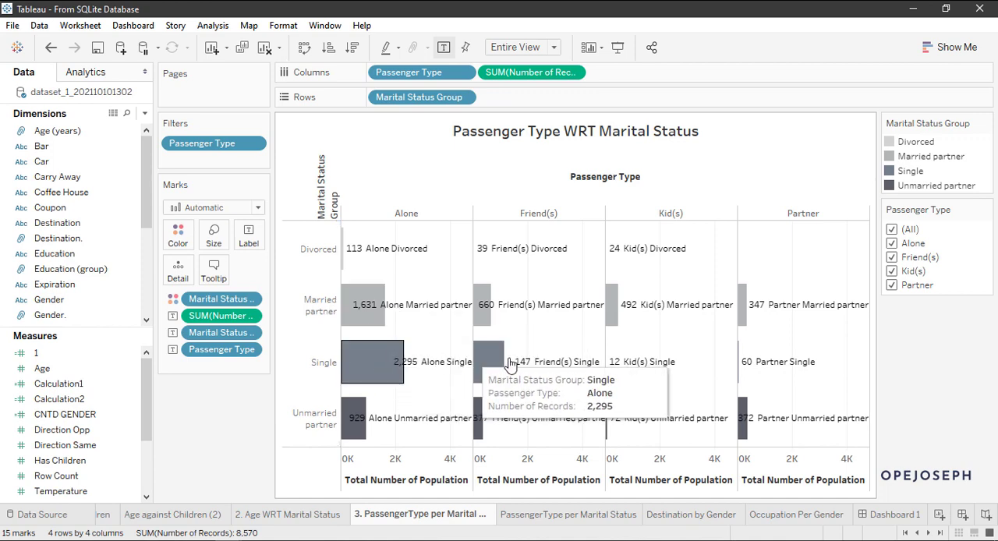
mouse_move(370, 375)
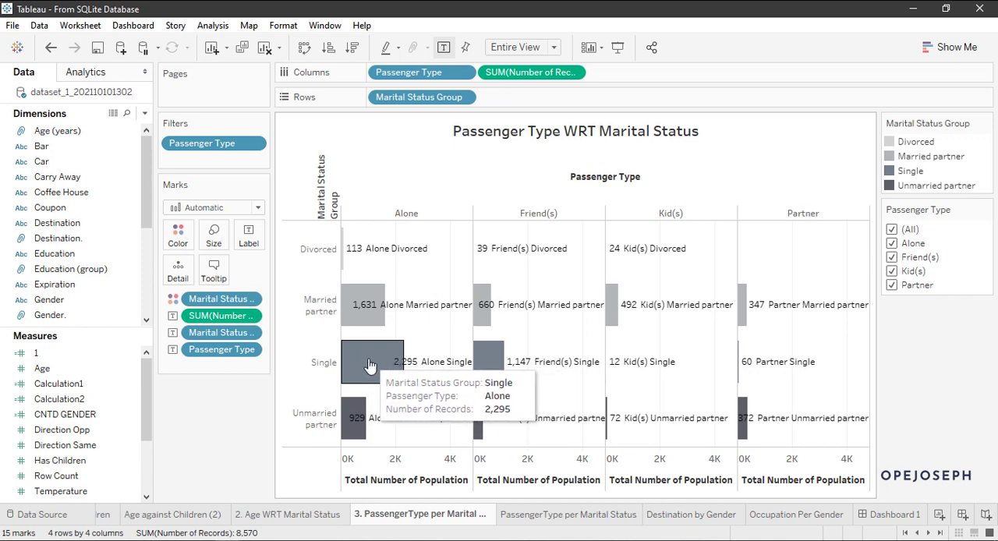
mouse_move(394, 385)
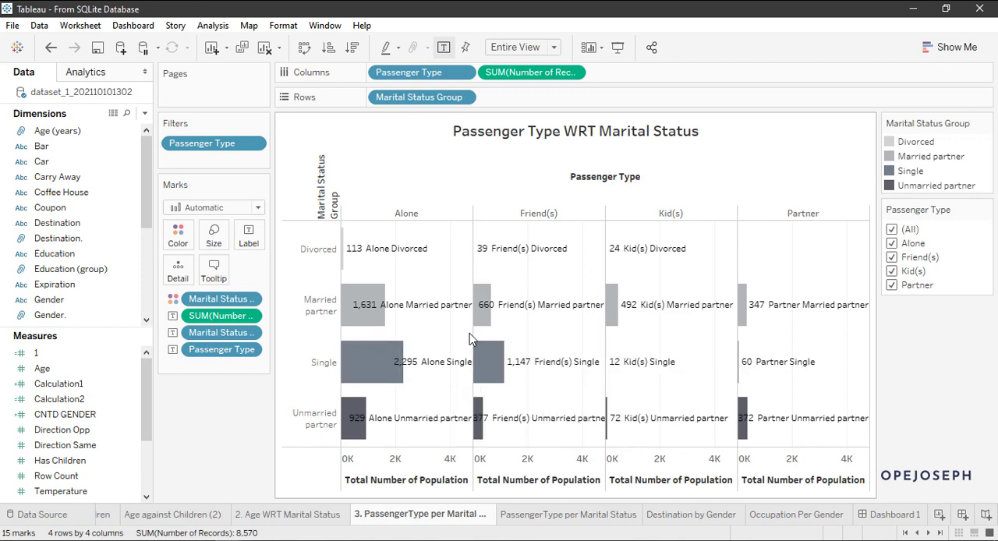
mouse_move(493, 372)
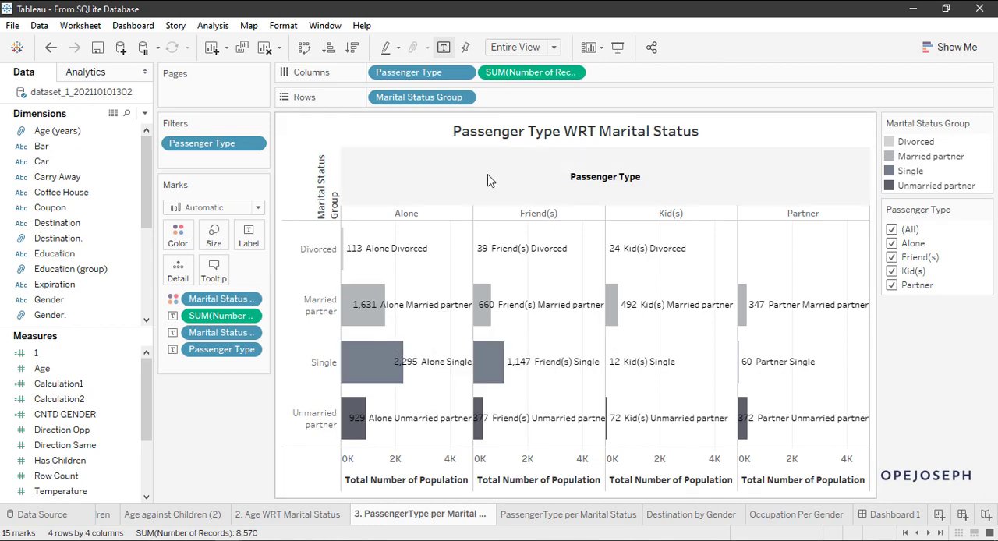
Step: Return to the data source and recheck the passenger categories in the Passenger Type column
left_click(62, 508)
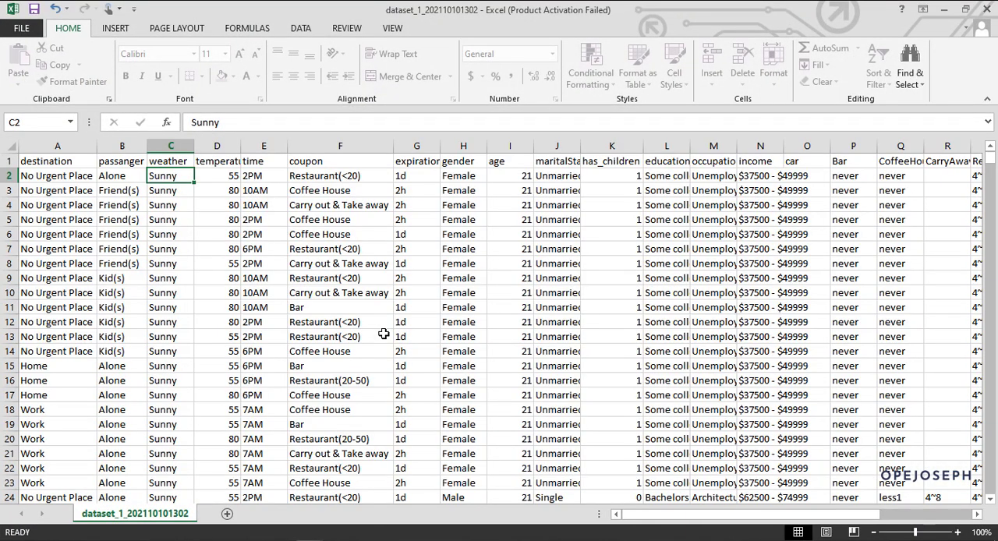
scroll(584, 296, "down", 2)
scroll(586, 298, "up", 2)
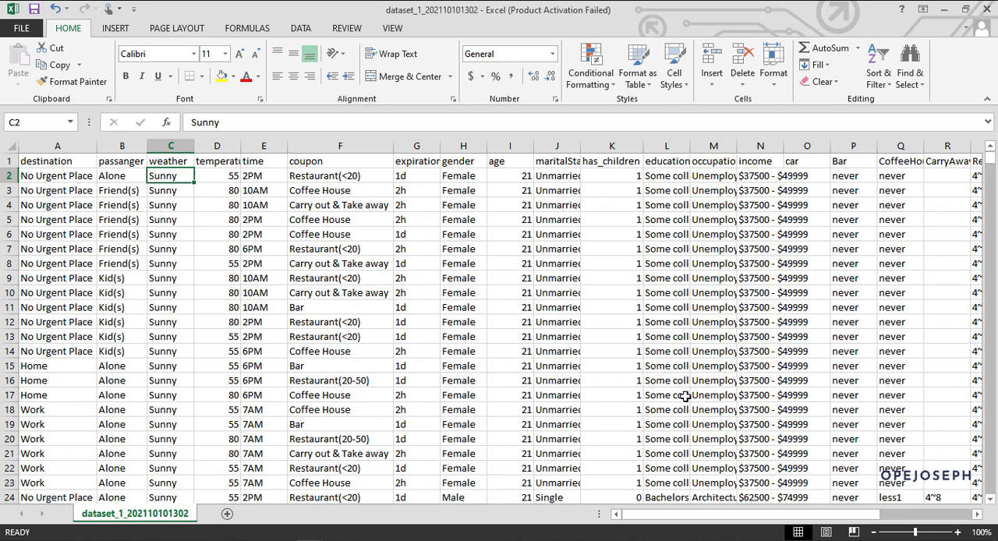
mouse_move(715, 516)
left_mouse_down()
mouse_move(811, 515)
mouse_move(716, 516)
left_mouse_up()
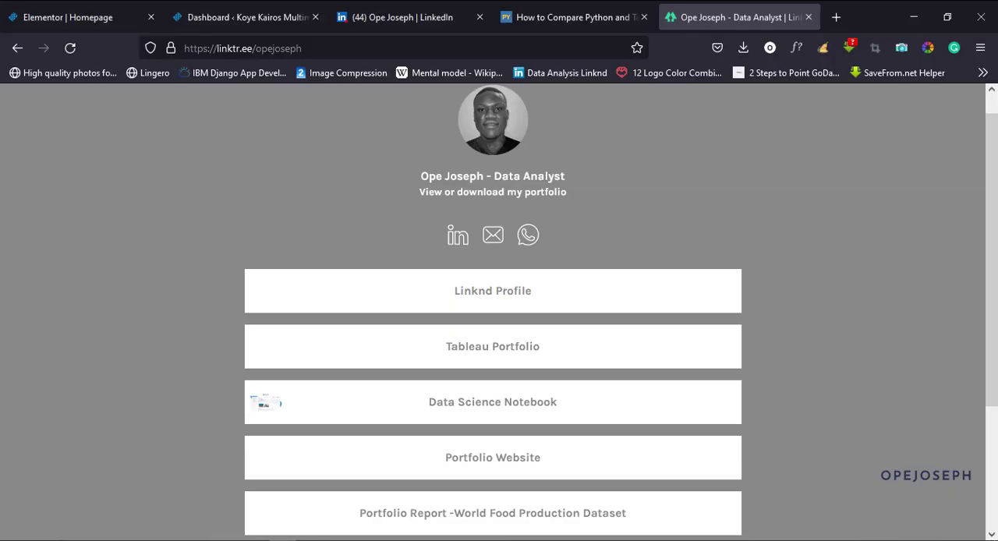
scroll(334, 439, "down", 3)
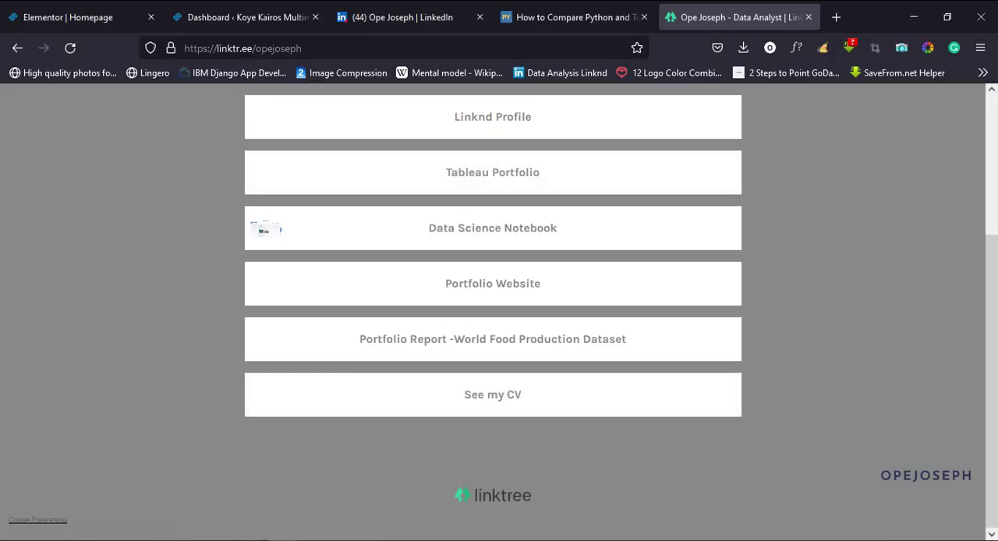
mouse_move(234, 538)
left_click(308, 495)
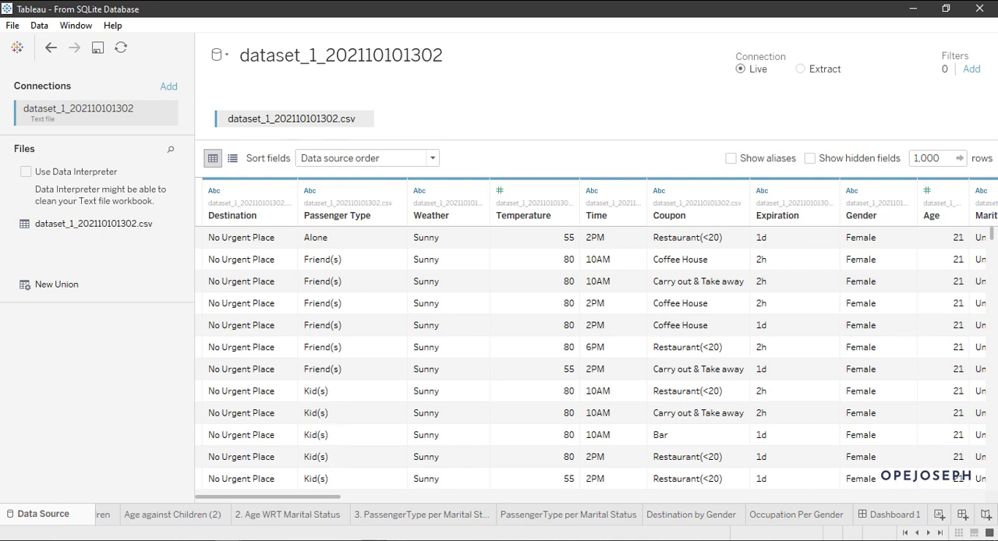
Step: Try the Passenger Type filter on the 3. PassengerType per Marital Status sheet by excluding Friend(s) and Kid(s), and restore all types
left_click(406, 517)
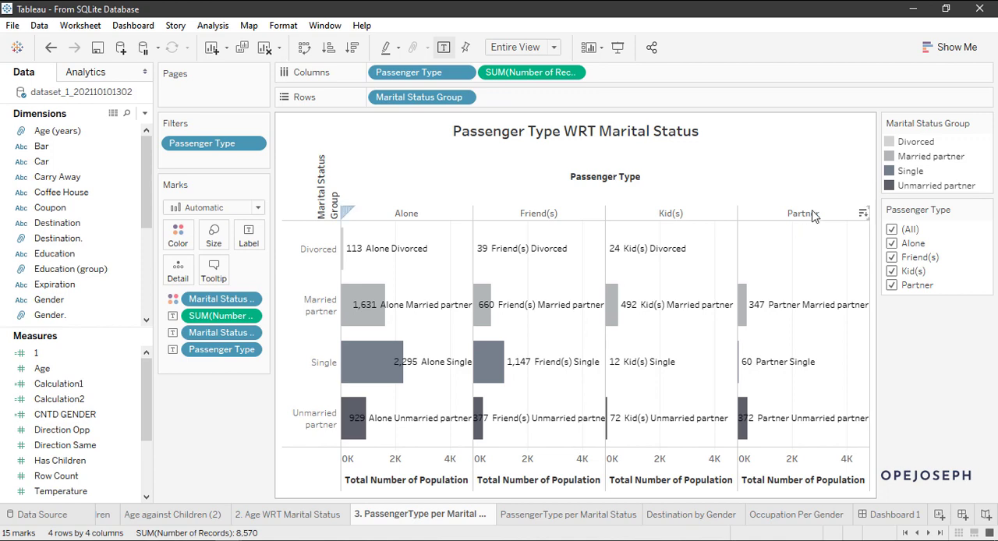
left_click(892, 258)
left_click(892, 272)
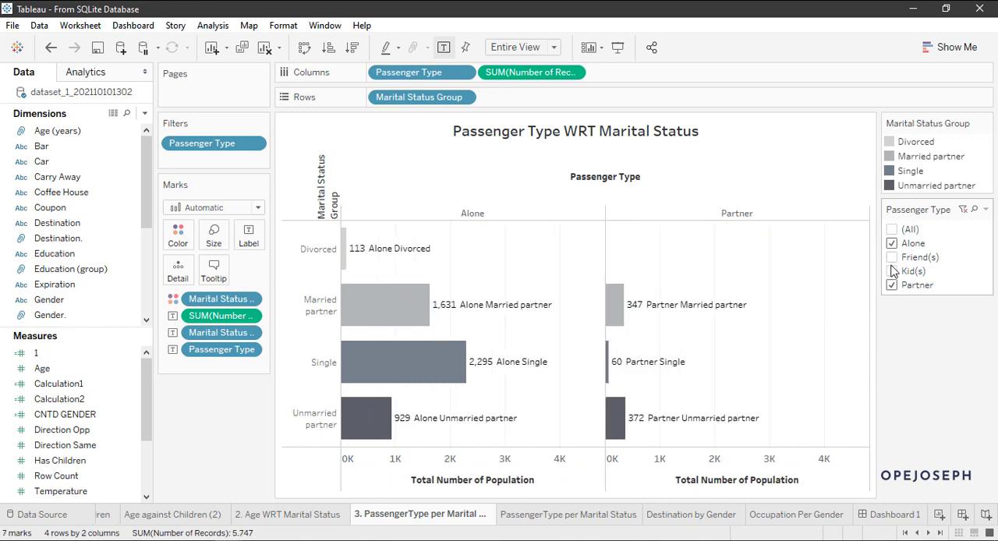
left_click(892, 271)
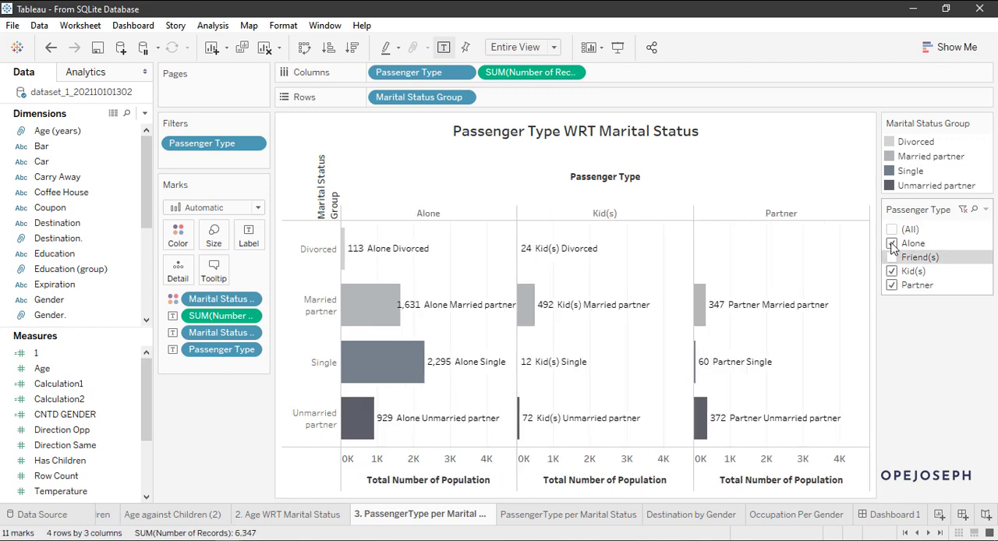
left_click(892, 230)
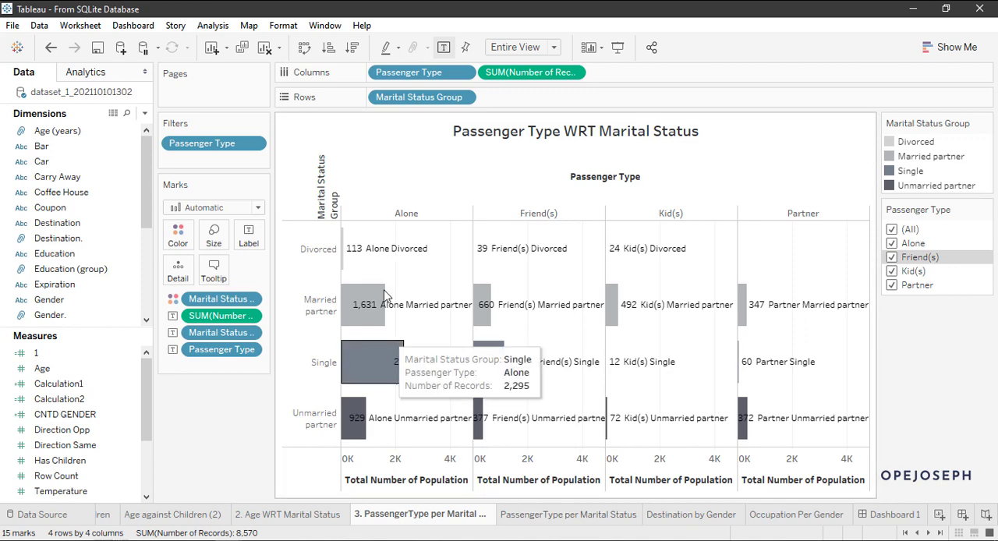
Step: Delete the redundant unnumbered PassengerType per Marital Status worksheet after comparing it with the numbered version
left_click(172, 516)
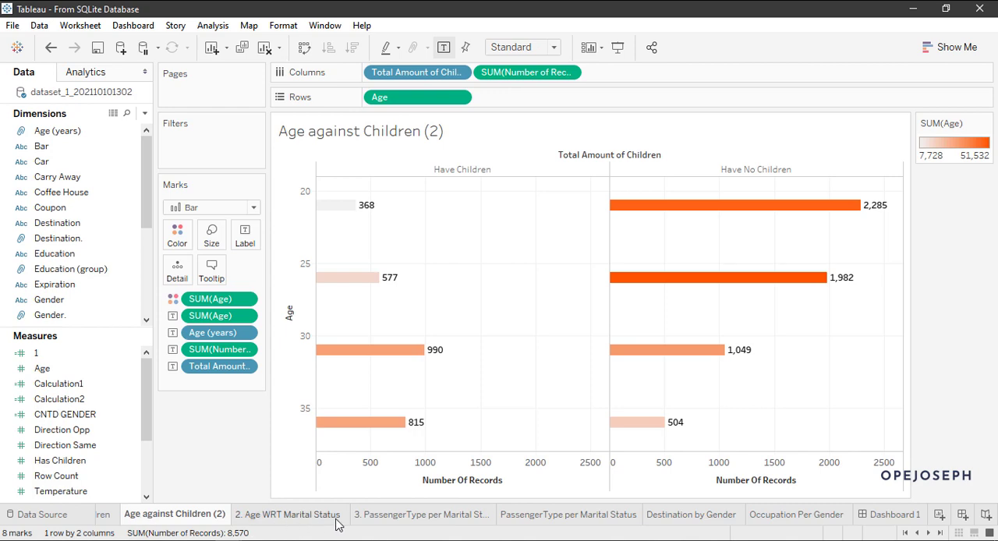
left_click(413, 516)
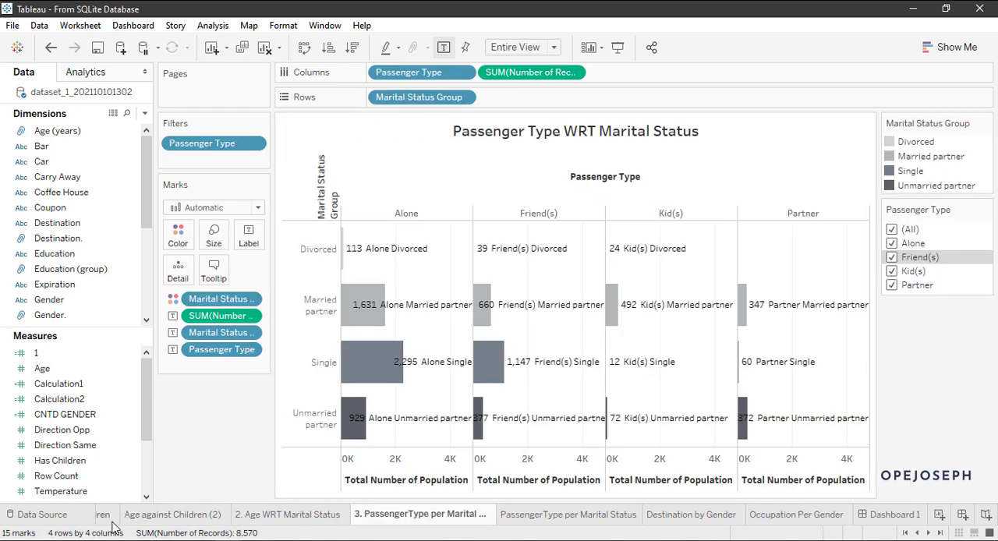
left_click(542, 516)
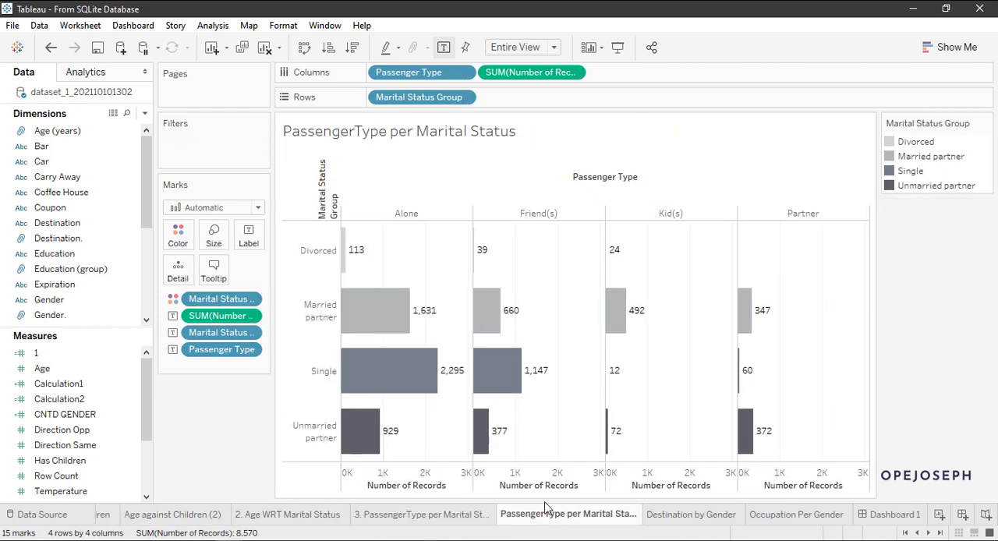
right_click(585, 520)
key("Escape")
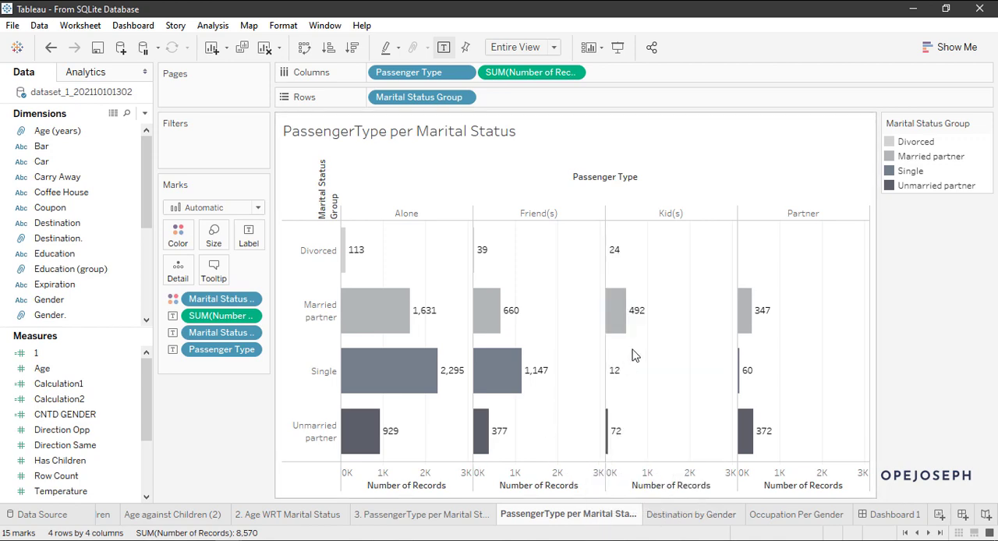
right_click(594, 520)
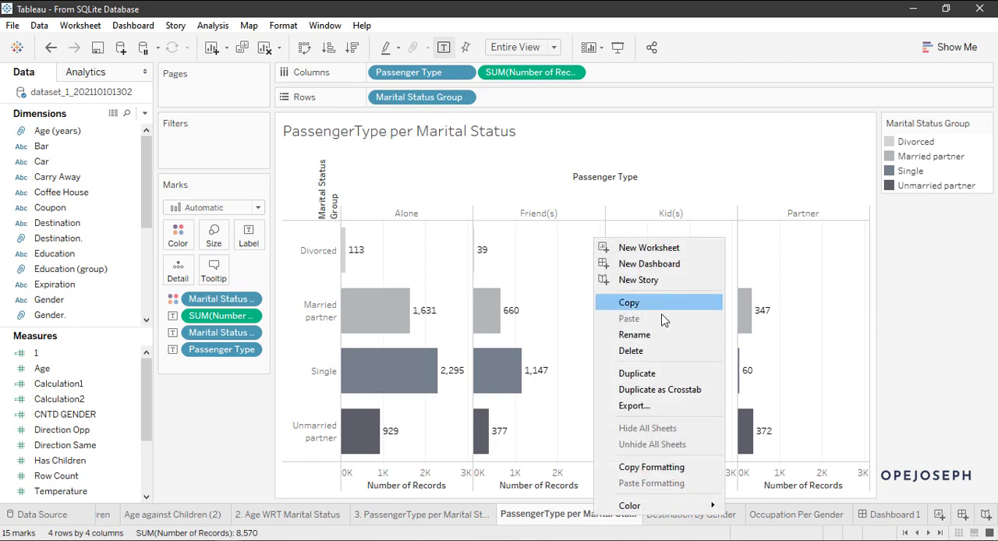
left_click(661, 350)
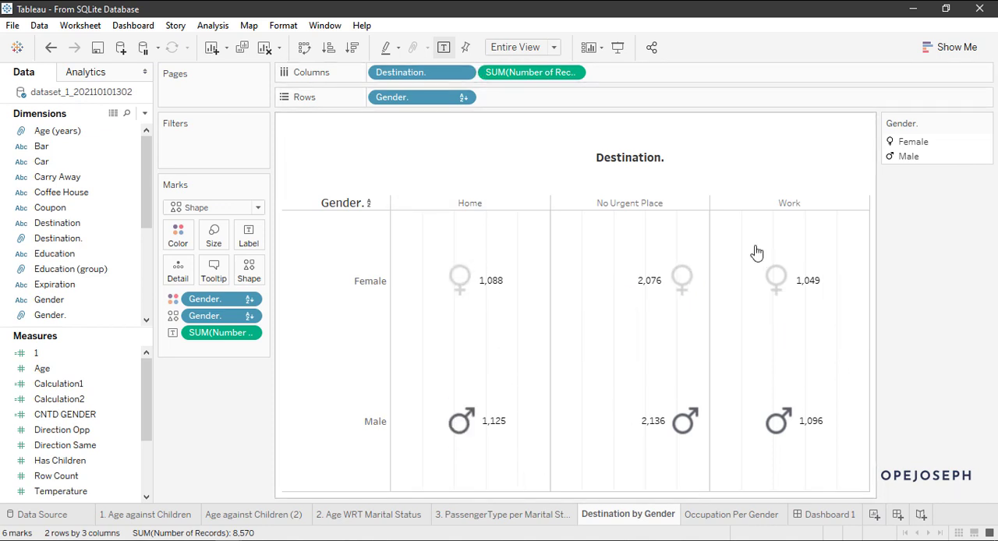
Step: Examine the female and male record counts for Home, No Urgent Place and Work in the Destination by Gender chart
mouse_move(768, 280)
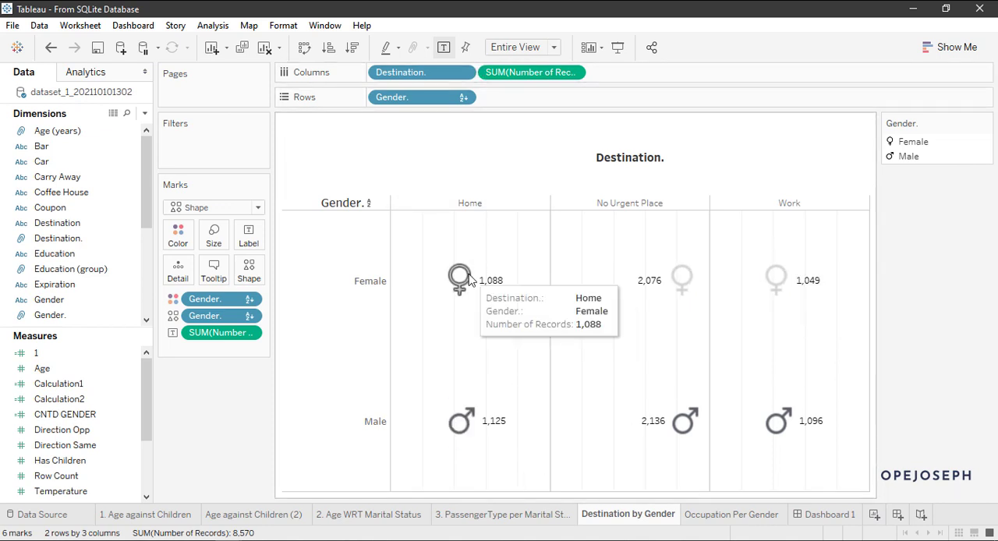
mouse_move(685, 284)
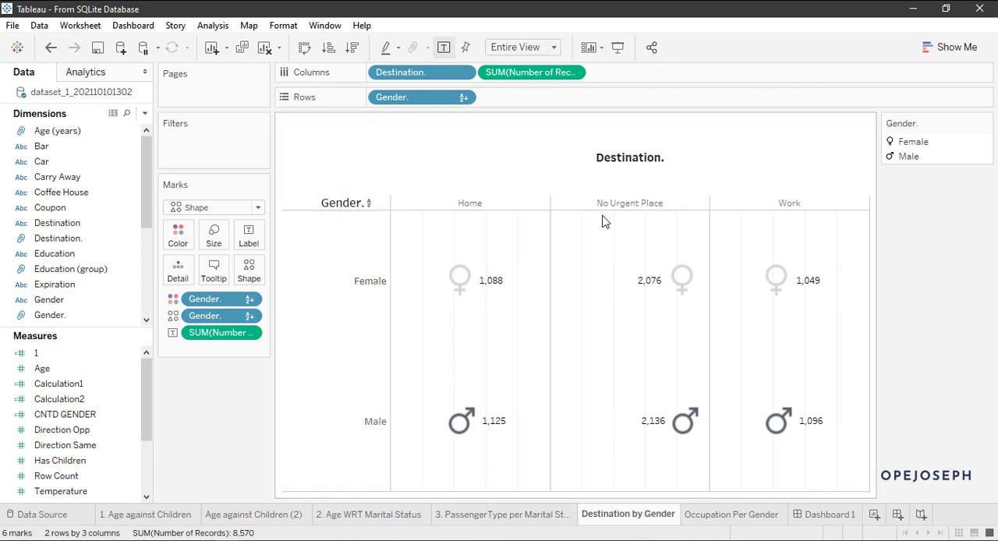
mouse_move(492, 294)
Step: View the Occupation Per Gender worksheet, and look through the female and male rows of Destination by Gender on Dashboard 1
left_click(704, 513)
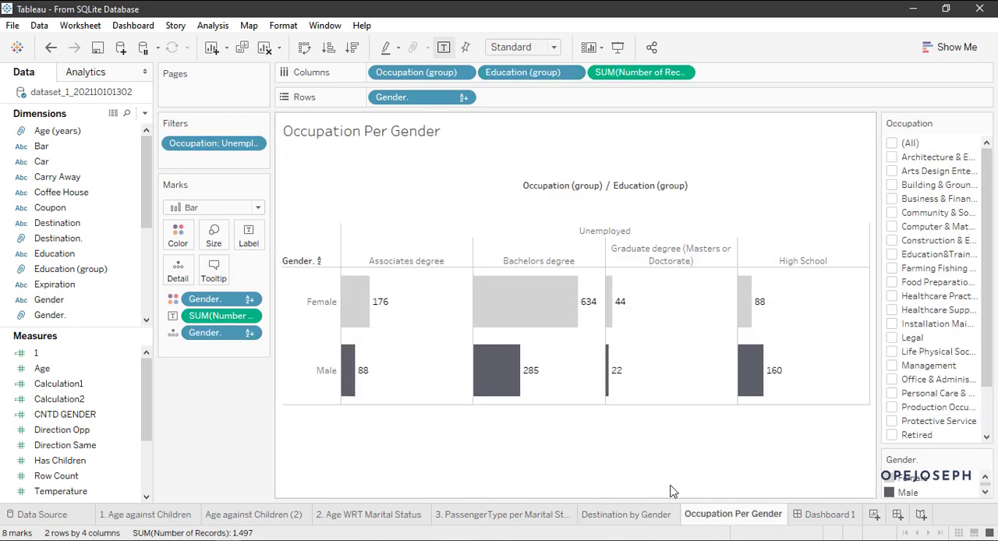
left_click(810, 514)
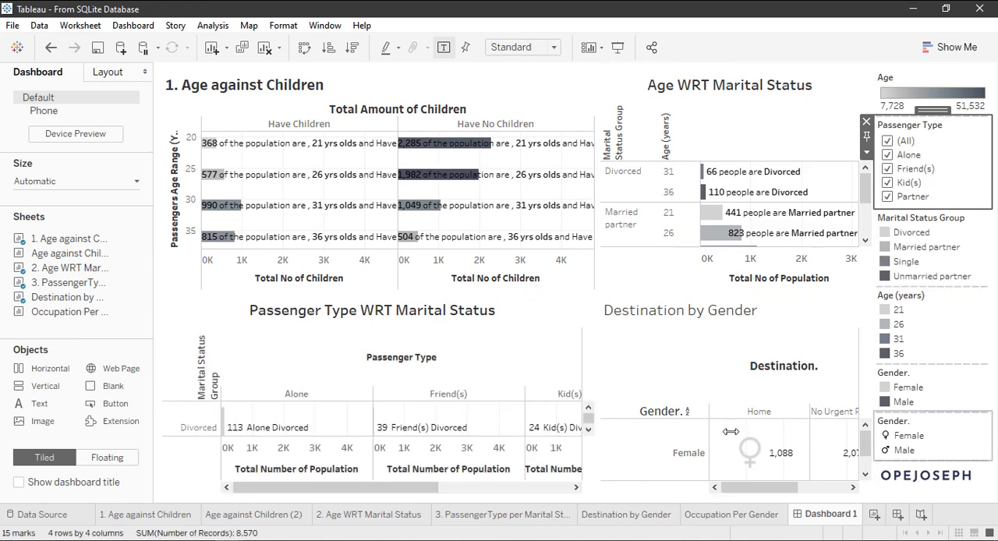
scroll(744, 441, "down", 2)
left_click(867, 459)
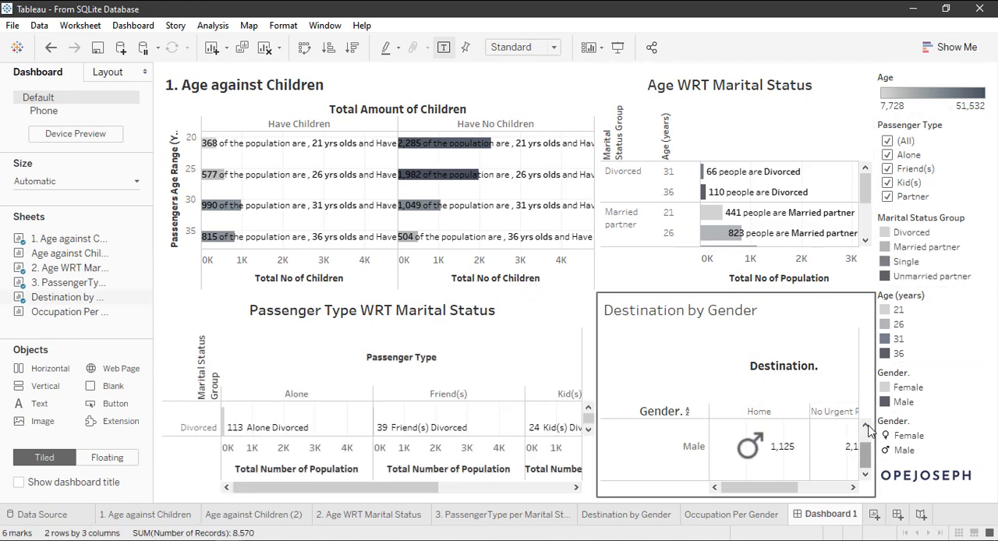
mouse_move(869, 459)
left_mouse_down()
mouse_move(868, 445)
mouse_move(868, 465)
left_mouse_up()
left_click_drag(770, 491, 706, 491)
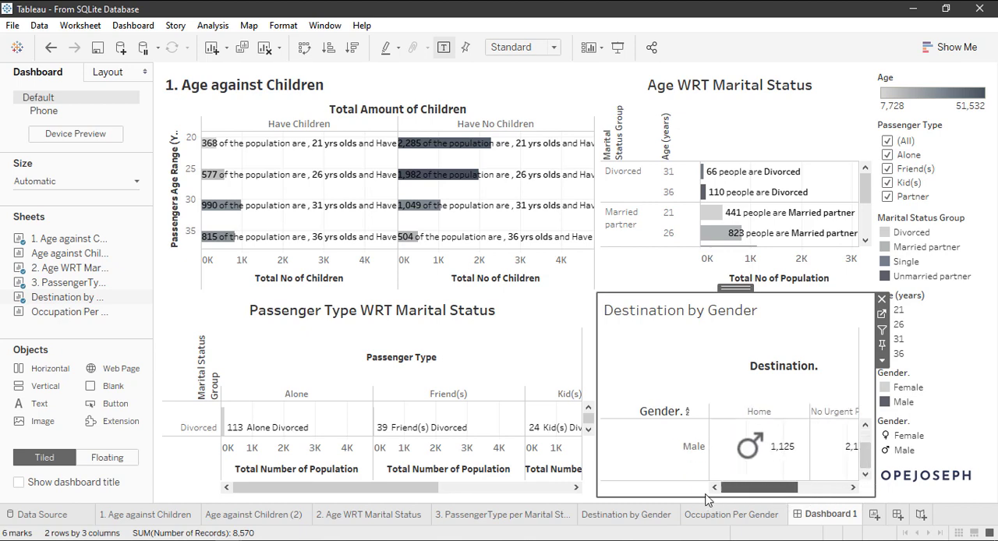
left_click_drag(866, 456, 866, 438)
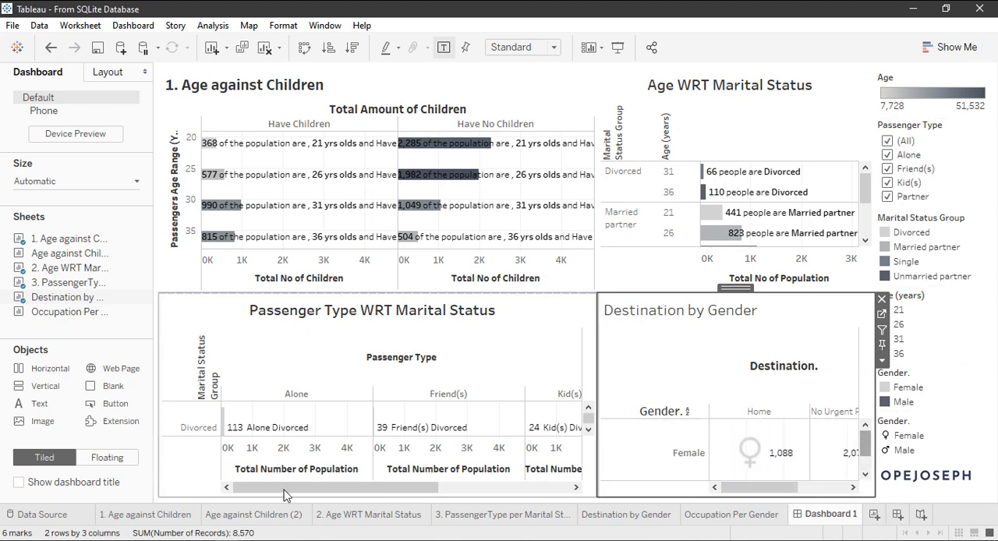
Step: Reopen the 3. PassengerType per Marital Status worksheet and examine the Alone, Friend(s) and Kid(s) record counts per marital status group
left_click(446, 515)
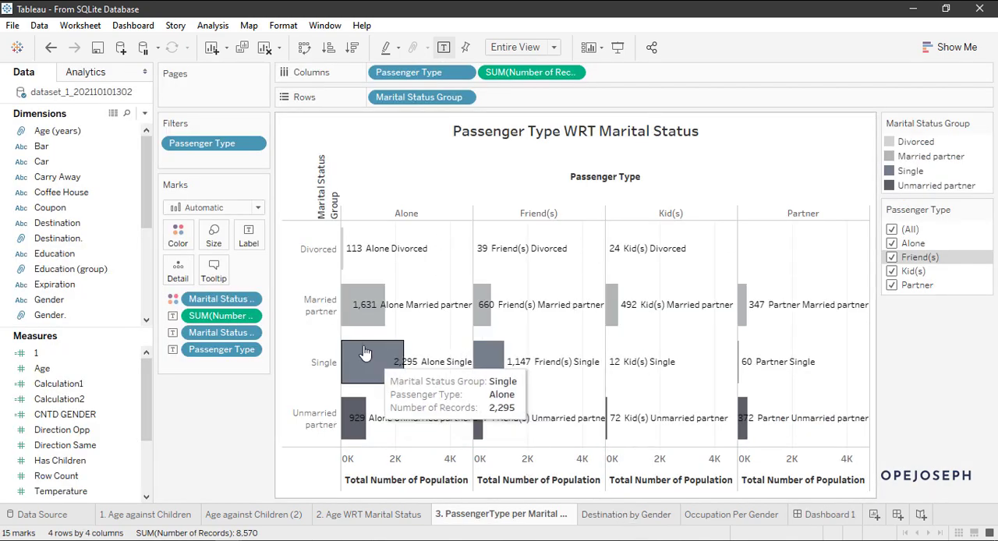
mouse_move(359, 309)
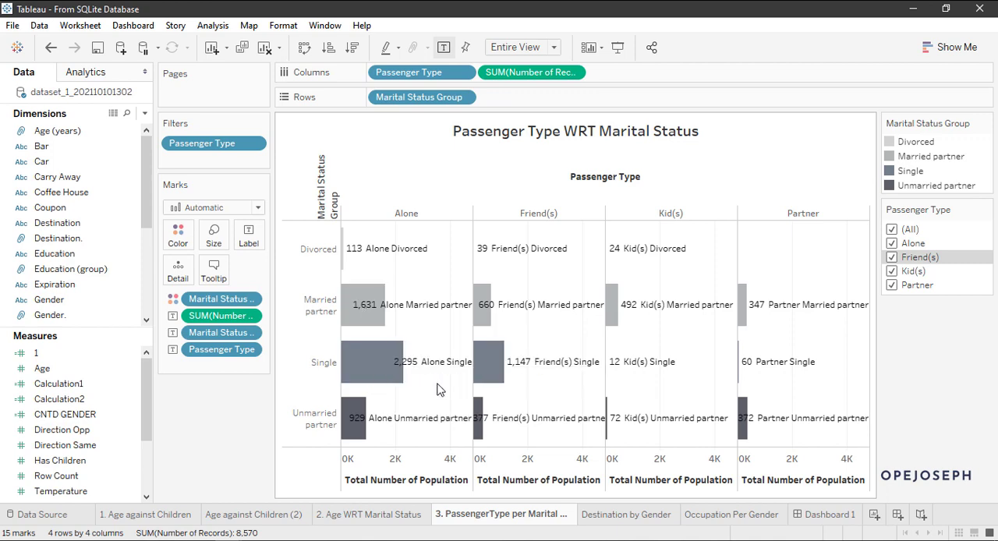
mouse_move(482, 363)
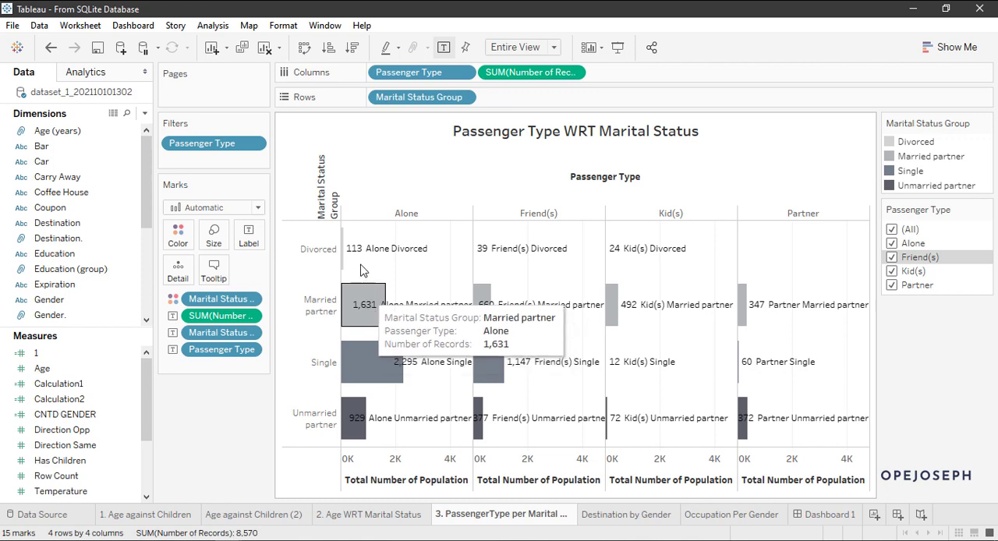
mouse_move(353, 368)
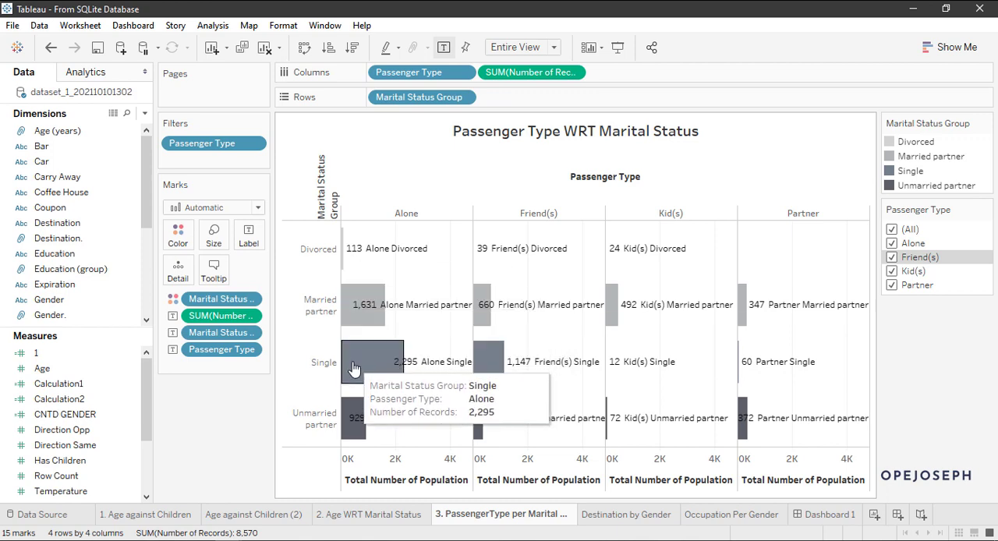
mouse_move(479, 405)
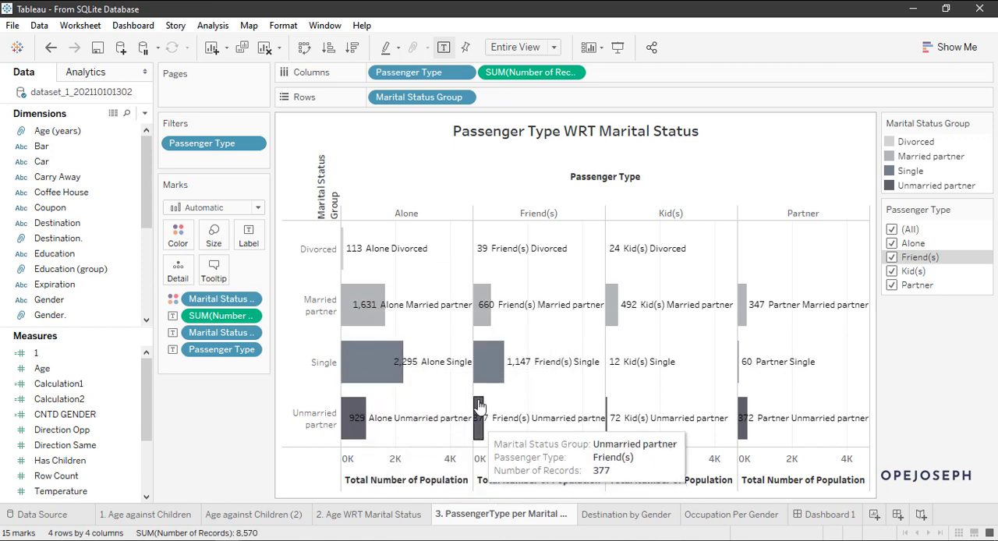
mouse_move(478, 249)
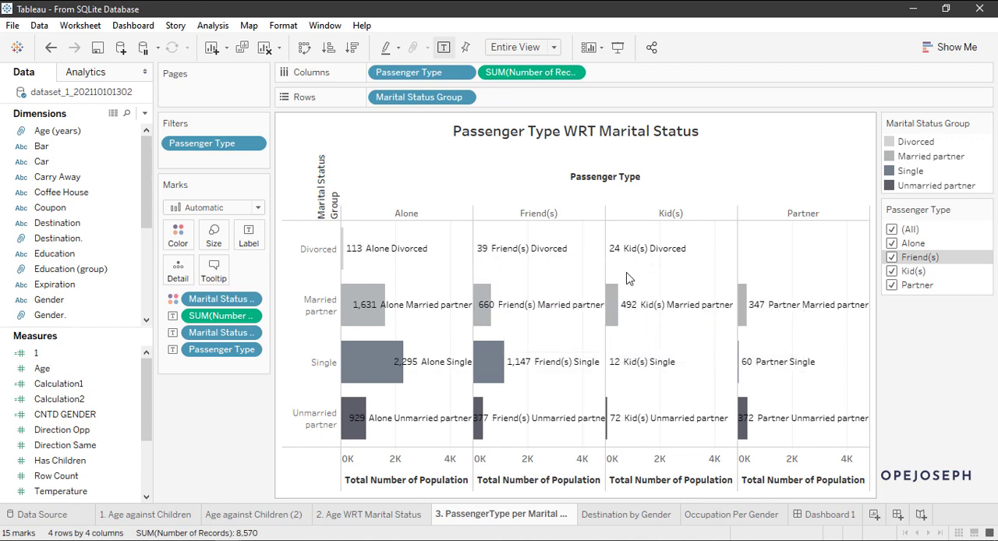
mouse_move(611, 384)
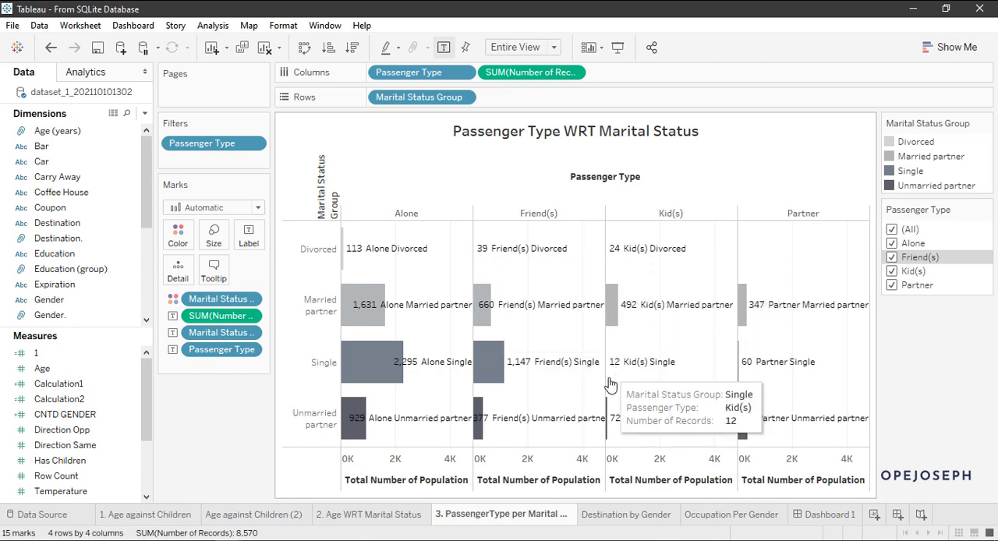
mouse_move(609, 427)
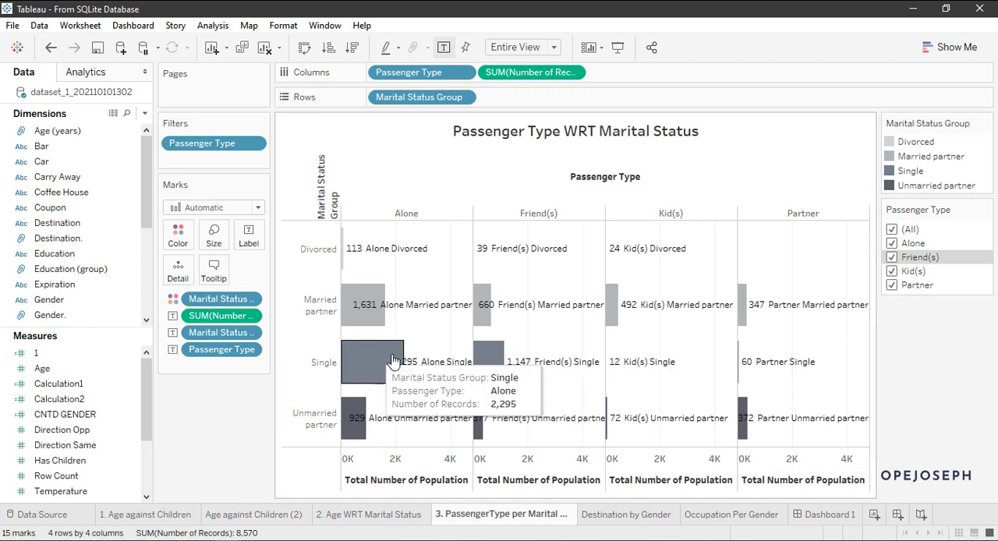
Step: Open the 2. Age WRT Marital Status worksheet and examine the record counts by age within the marital status groups
left_click(398, 516)
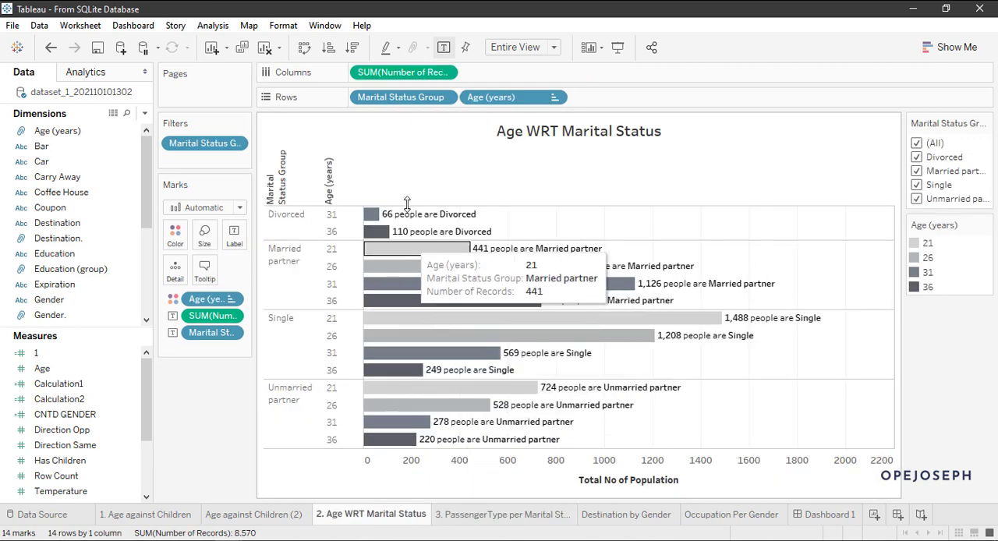